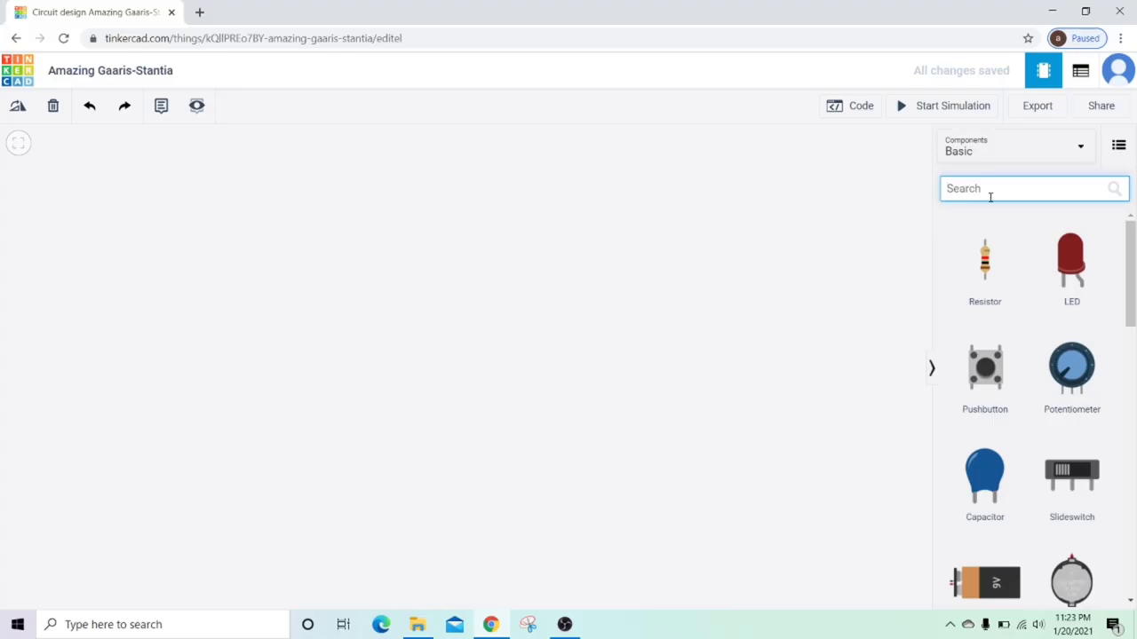
# Search the component library for breadboard and place a Breadboard Small on the empty canvas.
pyautogui.write('br')
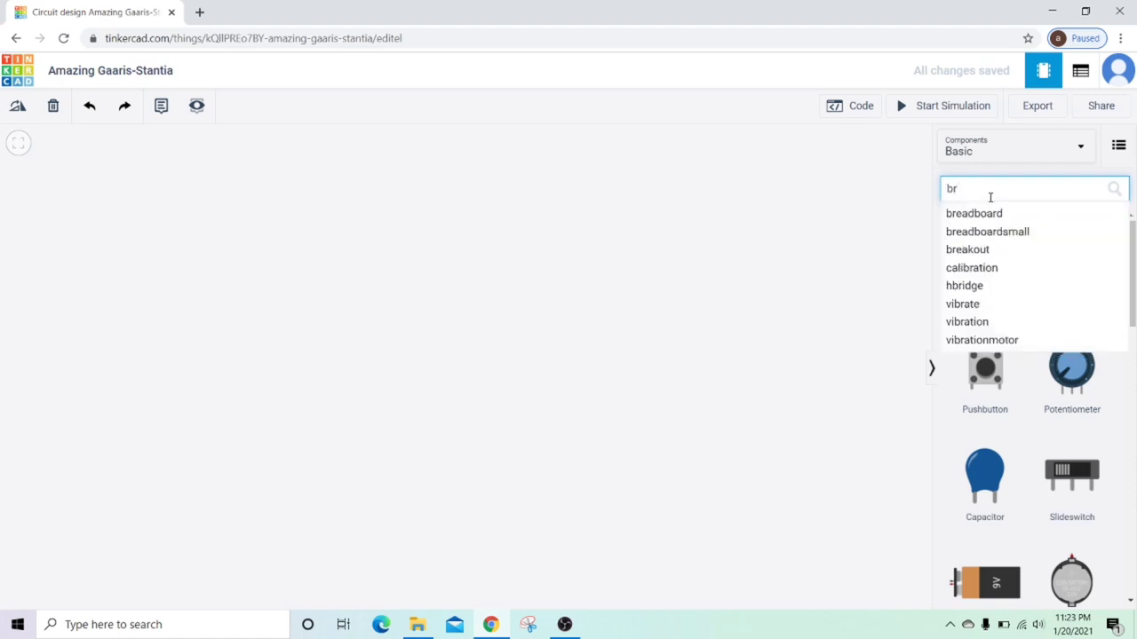
pyautogui.click(996, 218)
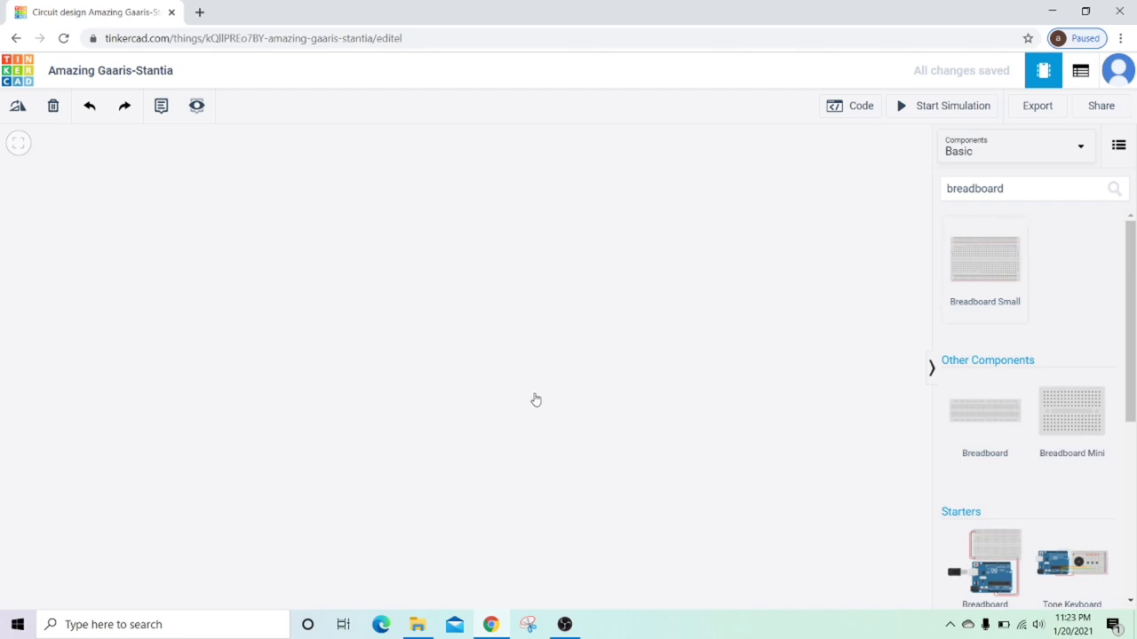
pyautogui.click(443, 302)
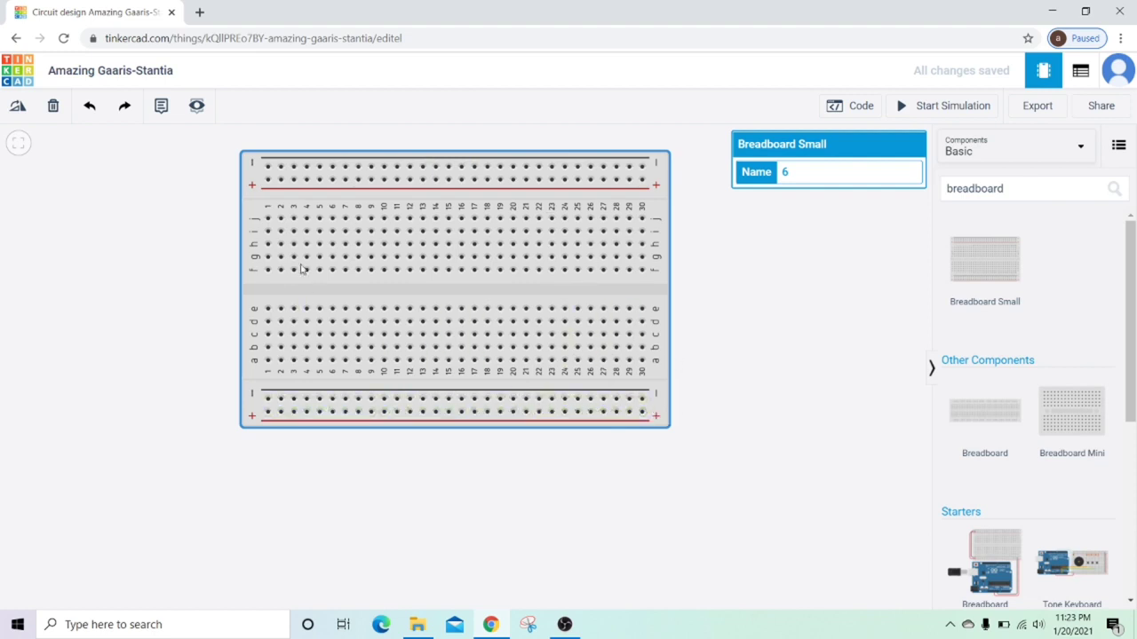
# Draw a trial wire between holes h10 and f7 on the small breadboard and delete it.
pyautogui.click(382, 245)
pyautogui.click(345, 270)
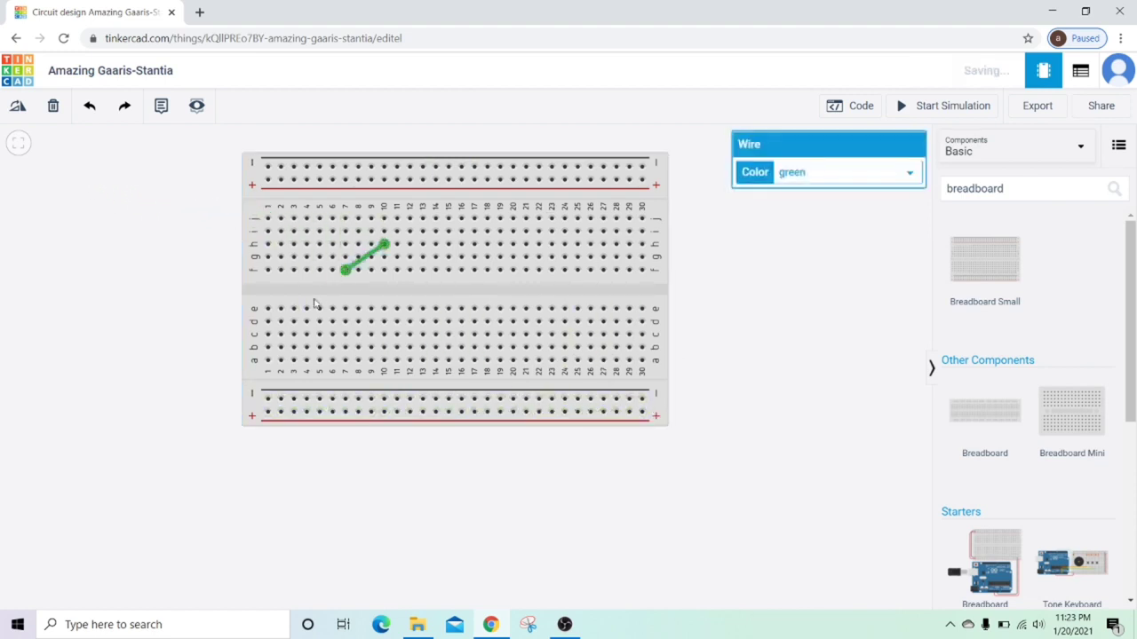
pyautogui.click(55, 108)
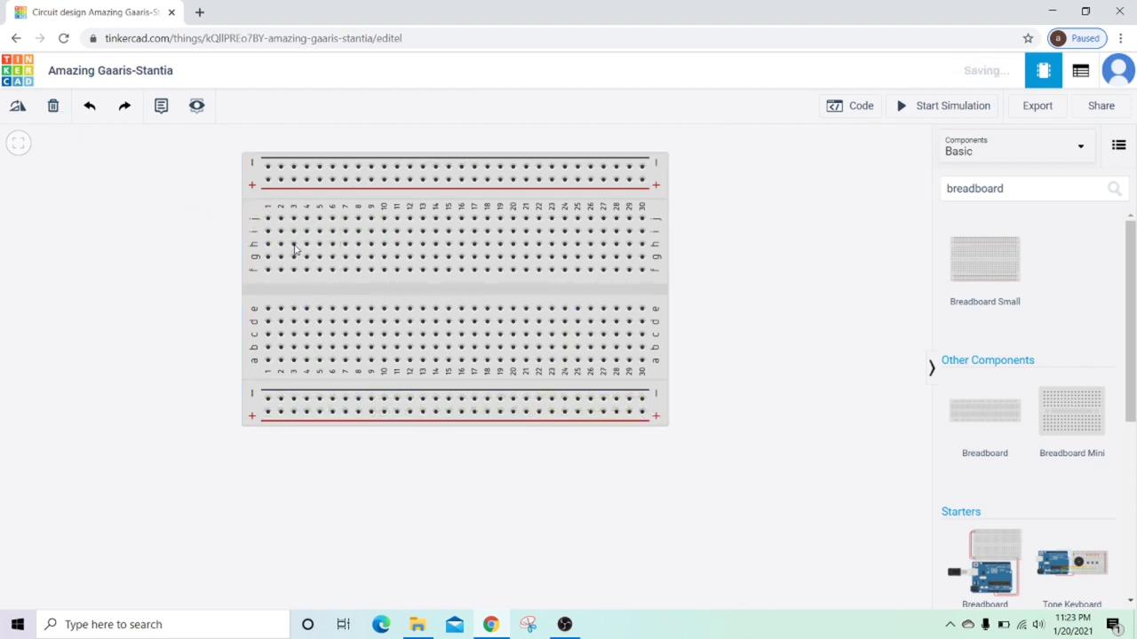
# Delete the small breadboard and place a full-size Breadboard across the canvas instead.
pyautogui.click(258, 215)
pyautogui.click(52, 105)
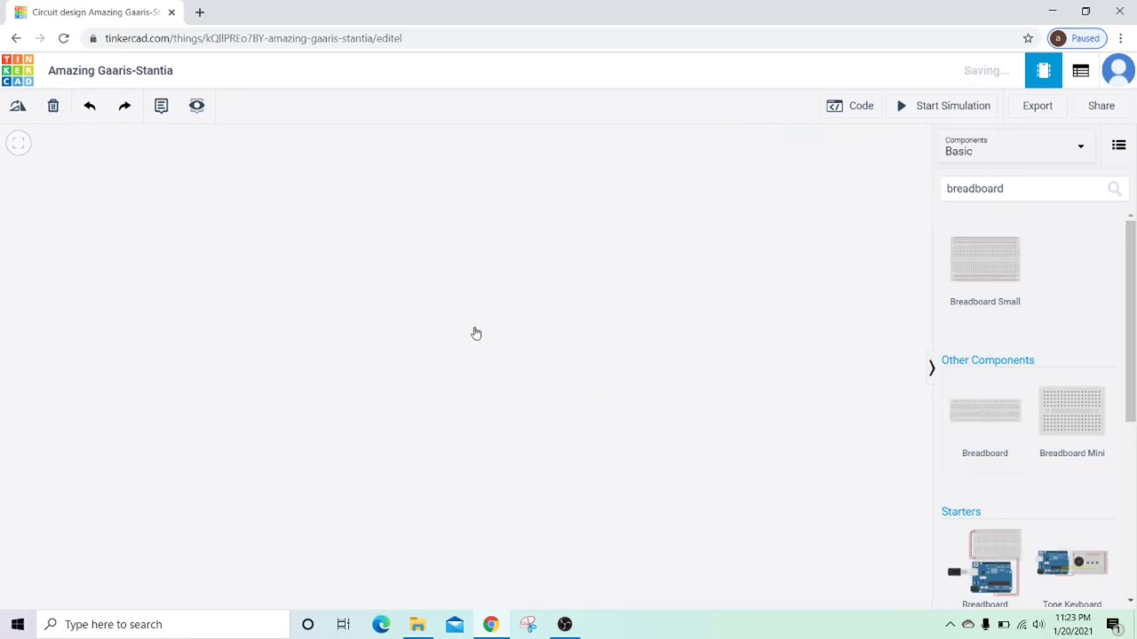
pyautogui.click(507, 331)
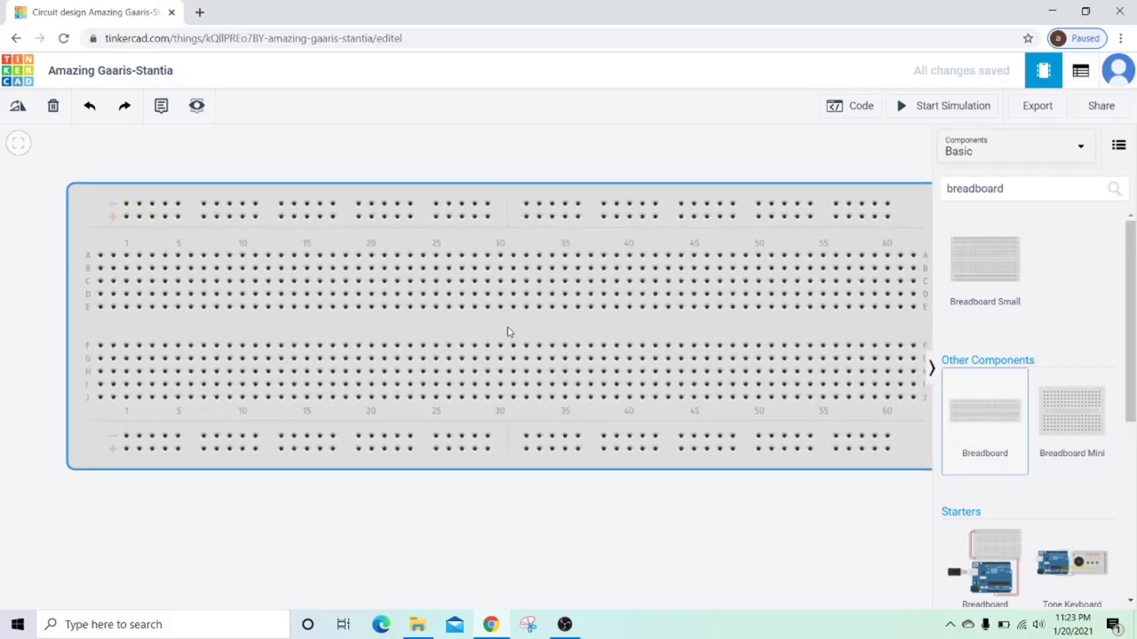
pyautogui.moveTo(508, 333); pyautogui.dragTo(454, 339)
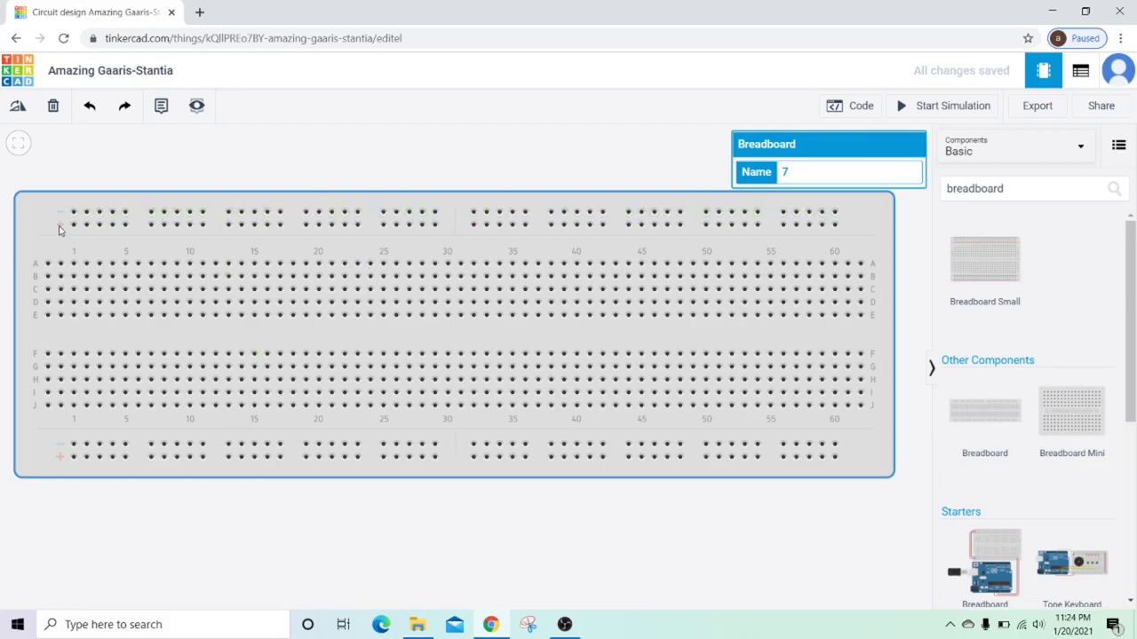
# Draw a wire from the first hole of the upper positive rail to hole A1 on the breadboard.
pyautogui.scroll(2, 59, 230)
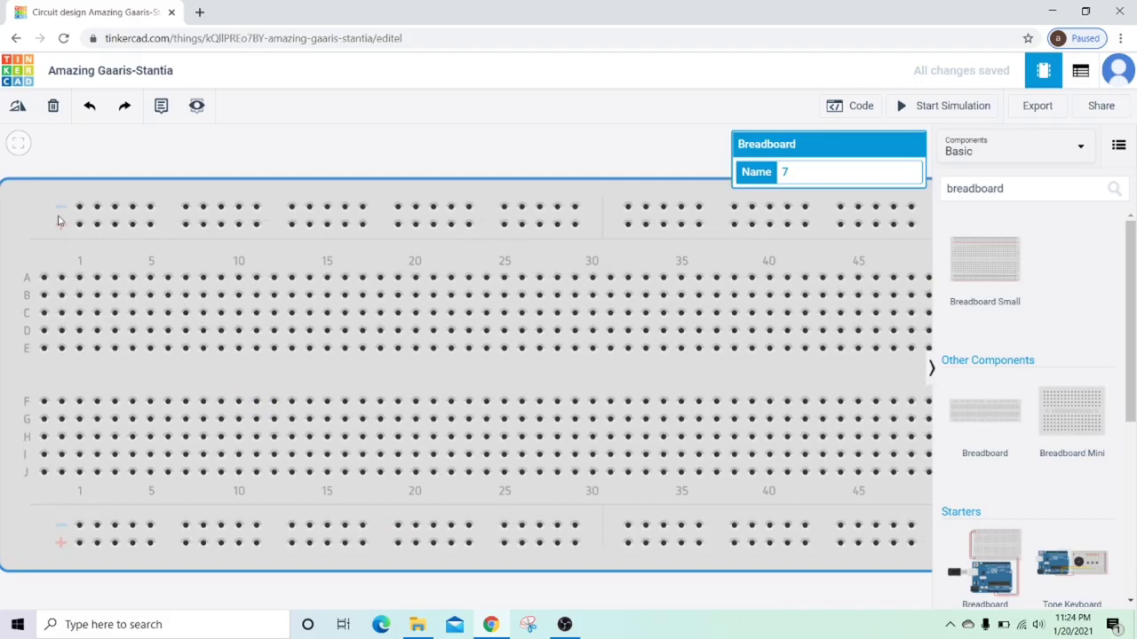
pyautogui.scroll(-2, 62, 229)
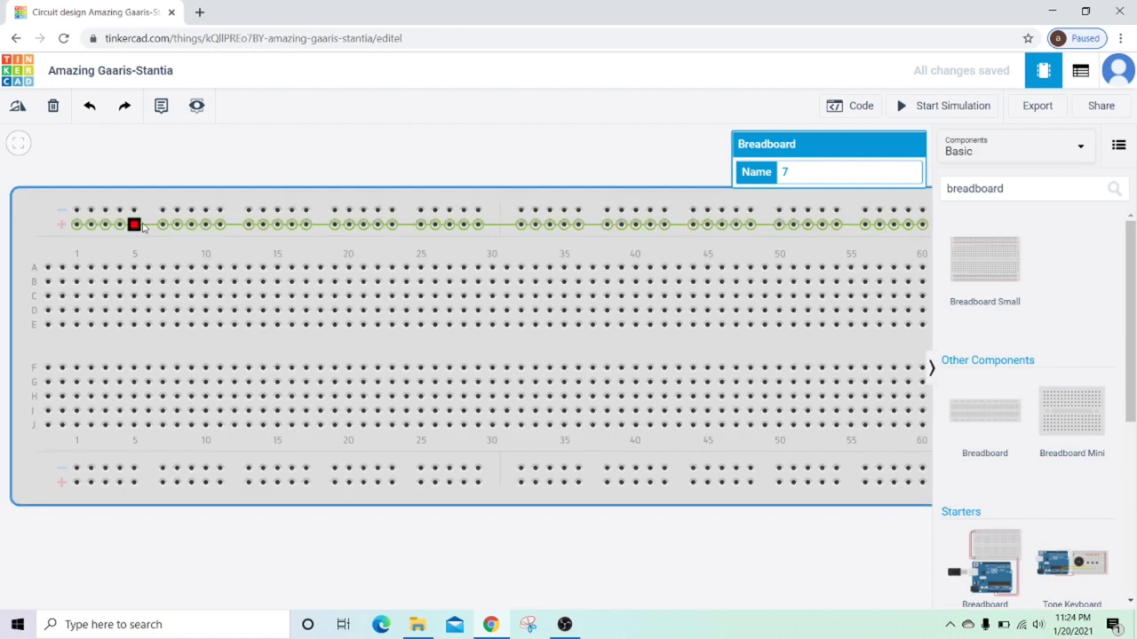
pyautogui.click(77, 224)
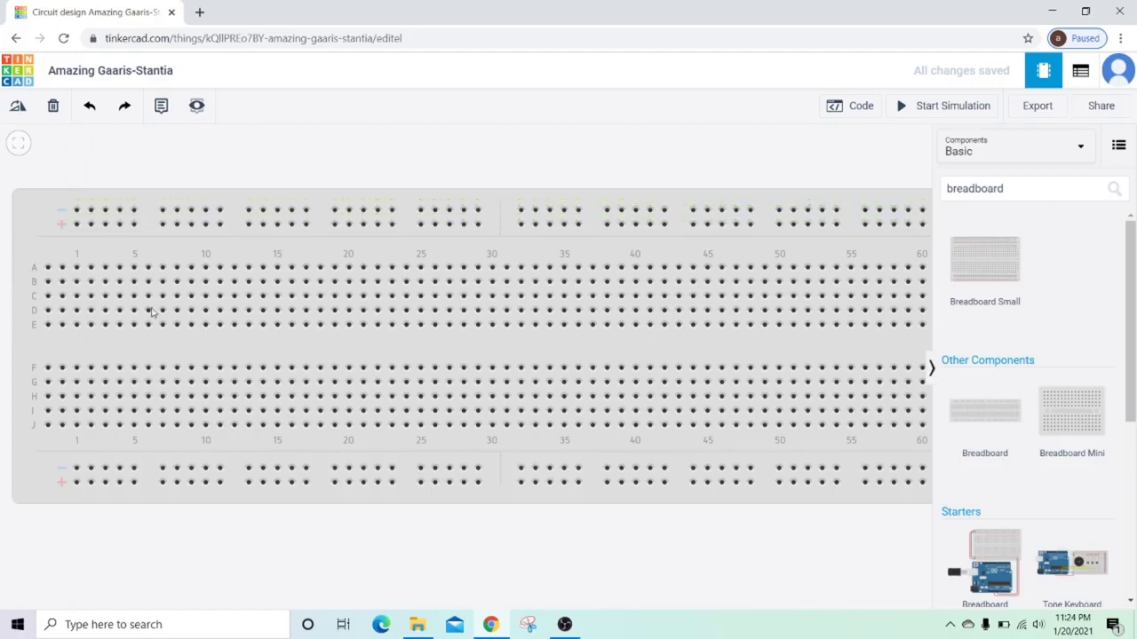
pyautogui.click(76, 226)
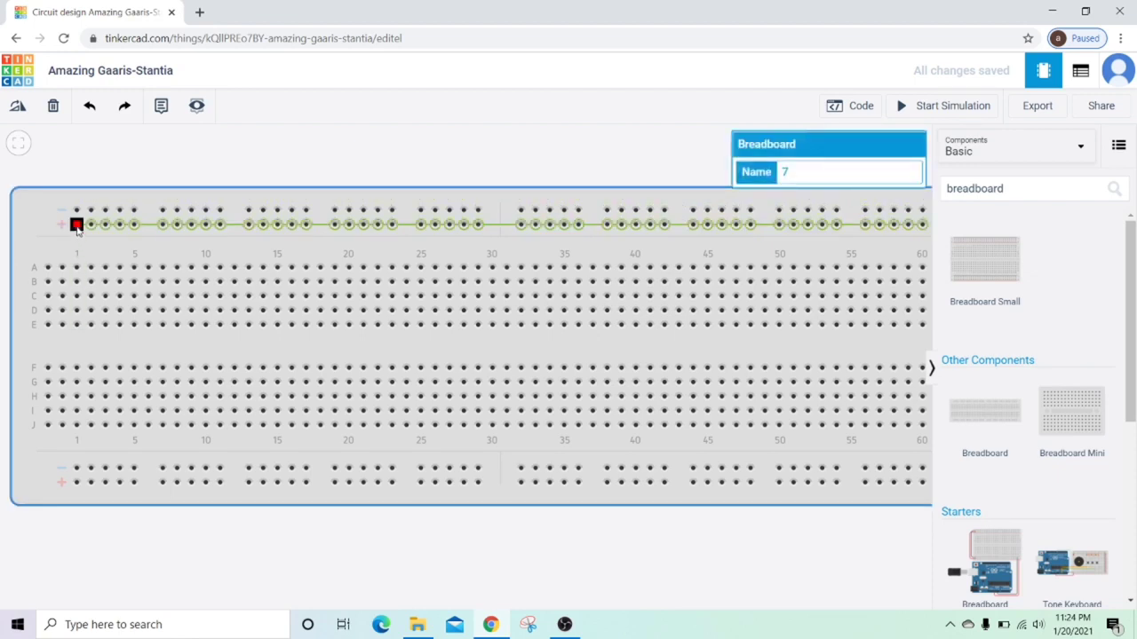
pyautogui.click(76, 224)
pyautogui.click(76, 267)
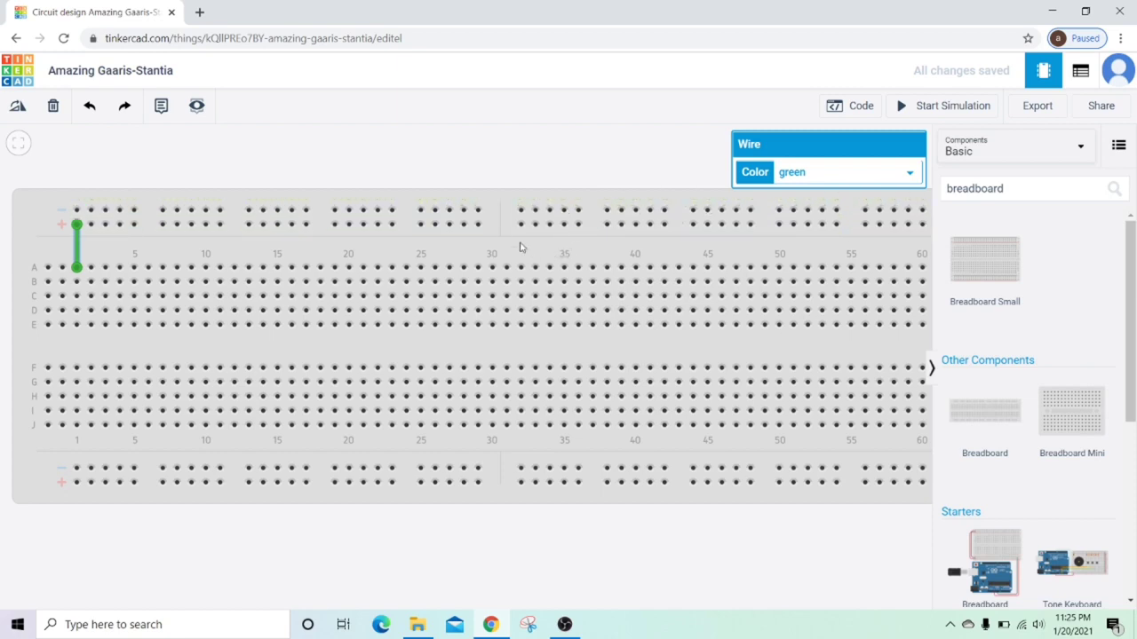
# Delete the wire between the upper positive rail and hole A1.
pyautogui.scroll(2, 507, 216)
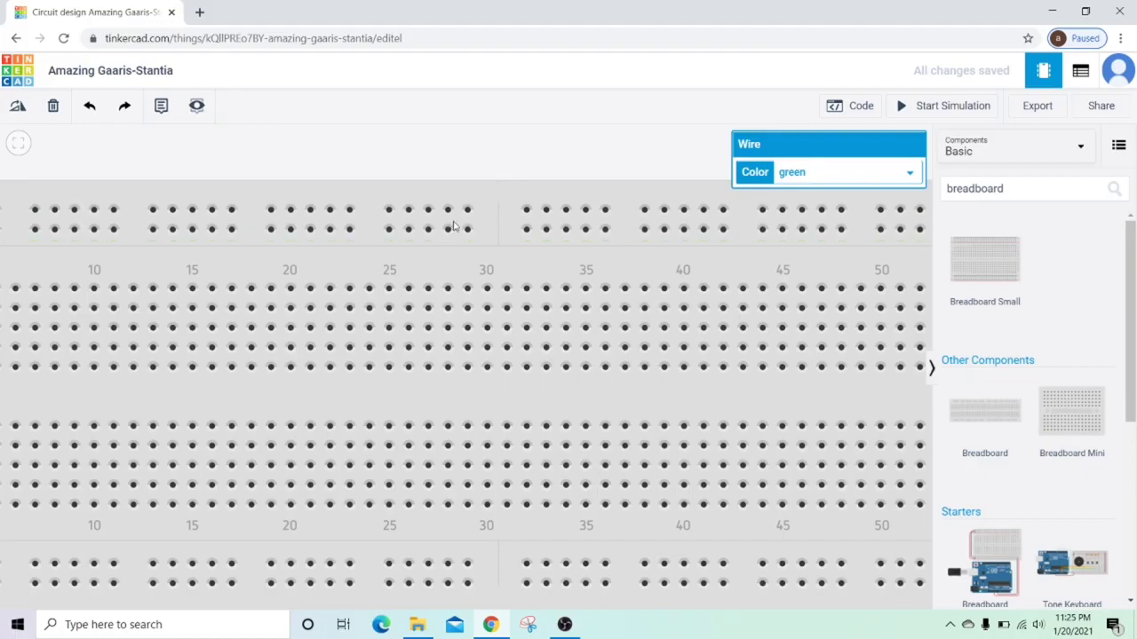
pyautogui.scroll(-1, 469, 230)
pyautogui.scroll(-1, 476, 232)
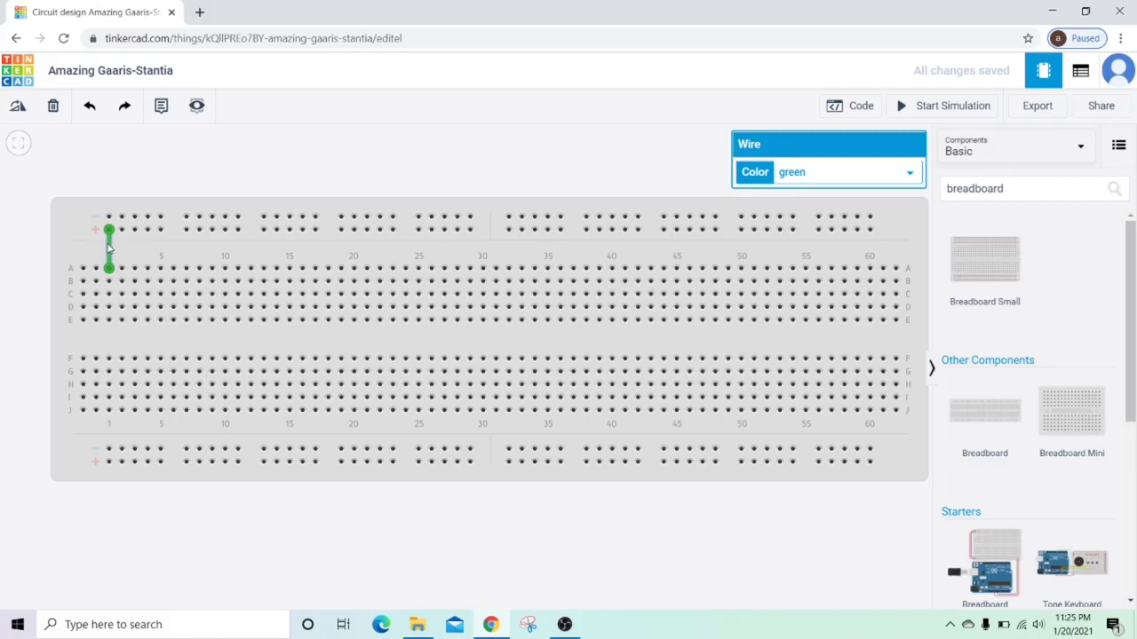
pyautogui.click(53, 107)
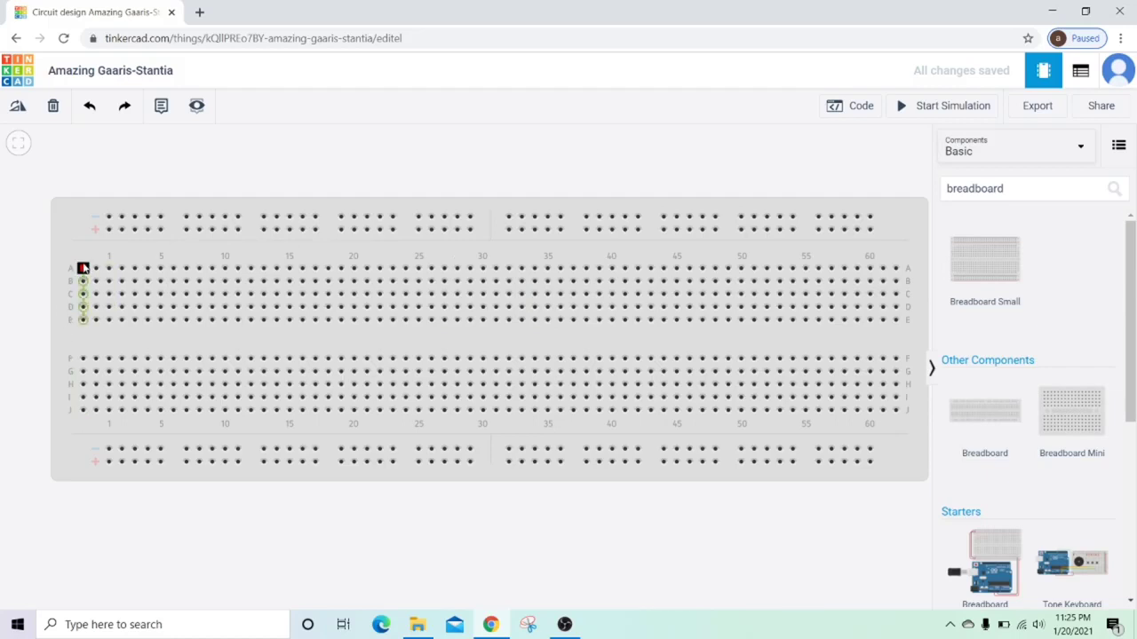
# Bridge the breadboard's centre gap with a wire from the leftmost hole of row E to the leftmost hole of row F.
pyautogui.click(82, 320)
pyautogui.click(83, 358)
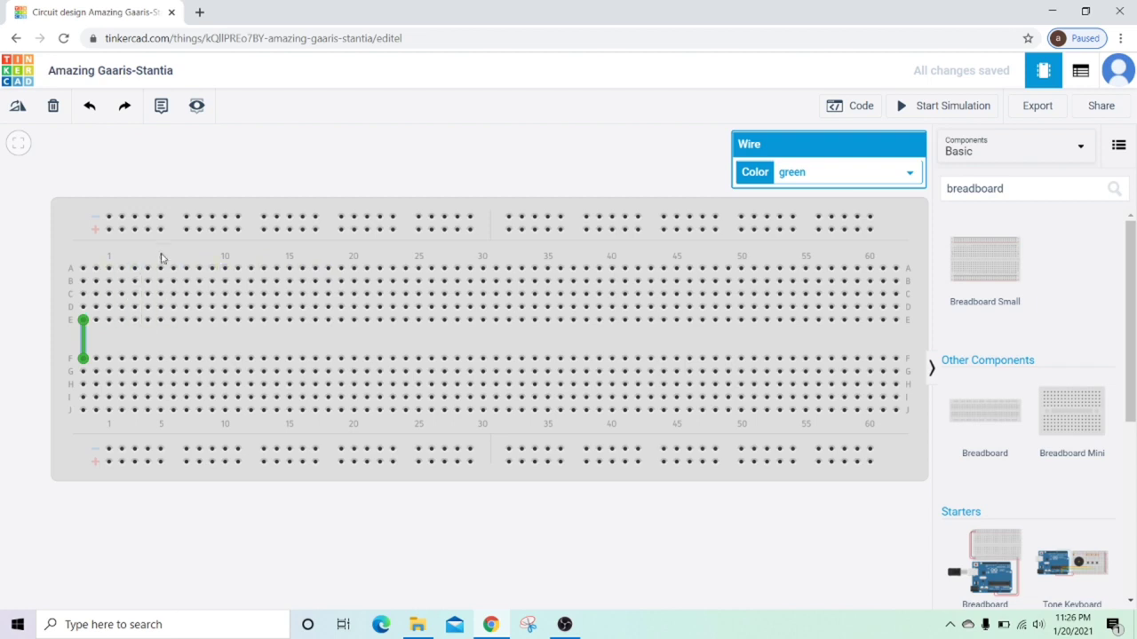
pyautogui.click(96, 268)
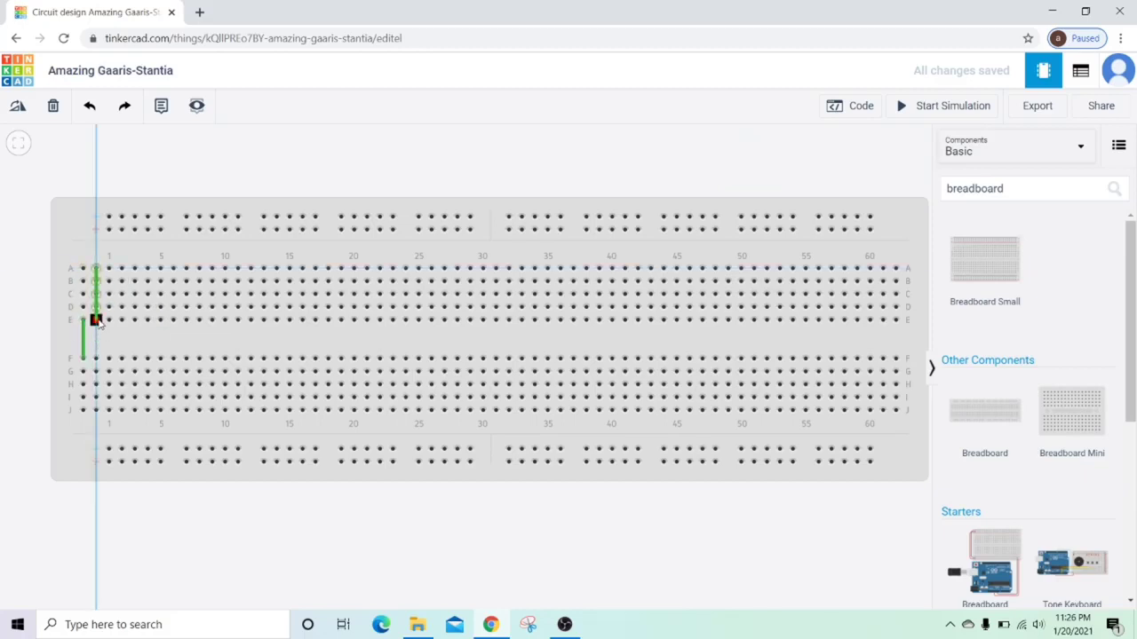
pyautogui.press('Escape')
# Delete the wire that bridges rows E and F across the centre gap.
pyautogui.click(81, 345)
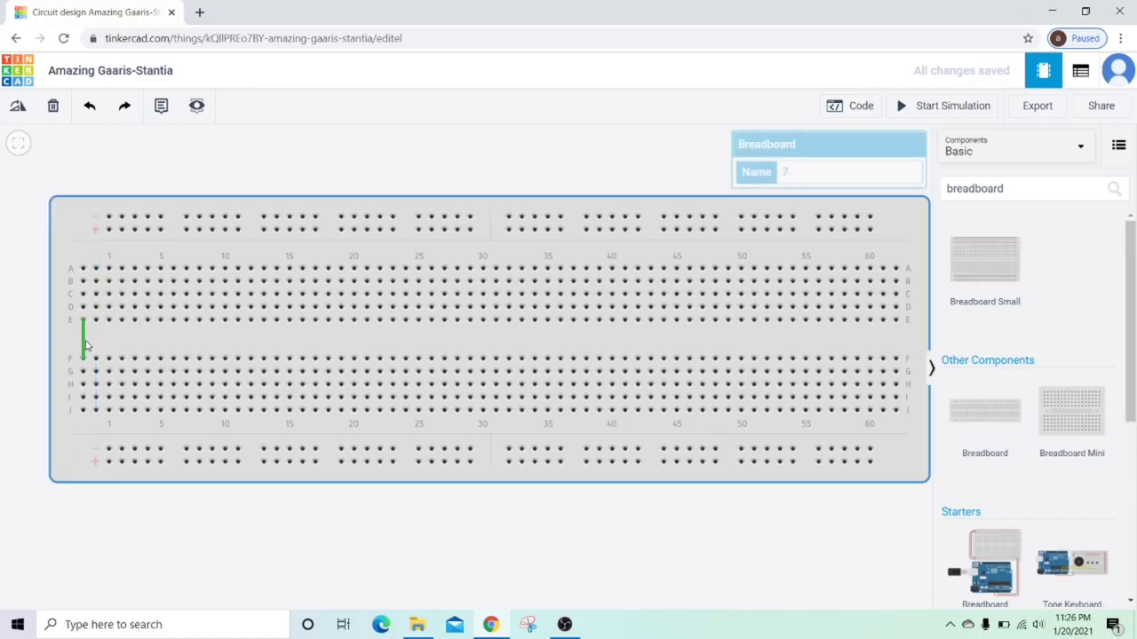
pyautogui.click(82, 344)
pyautogui.press('Escape')
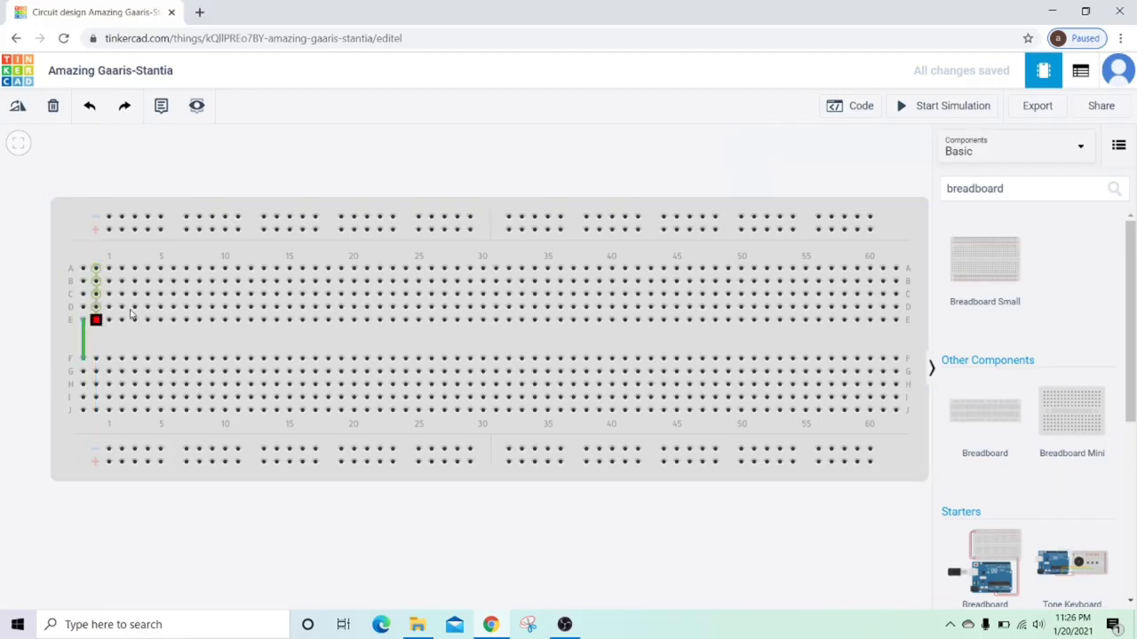
pyautogui.click(82, 338)
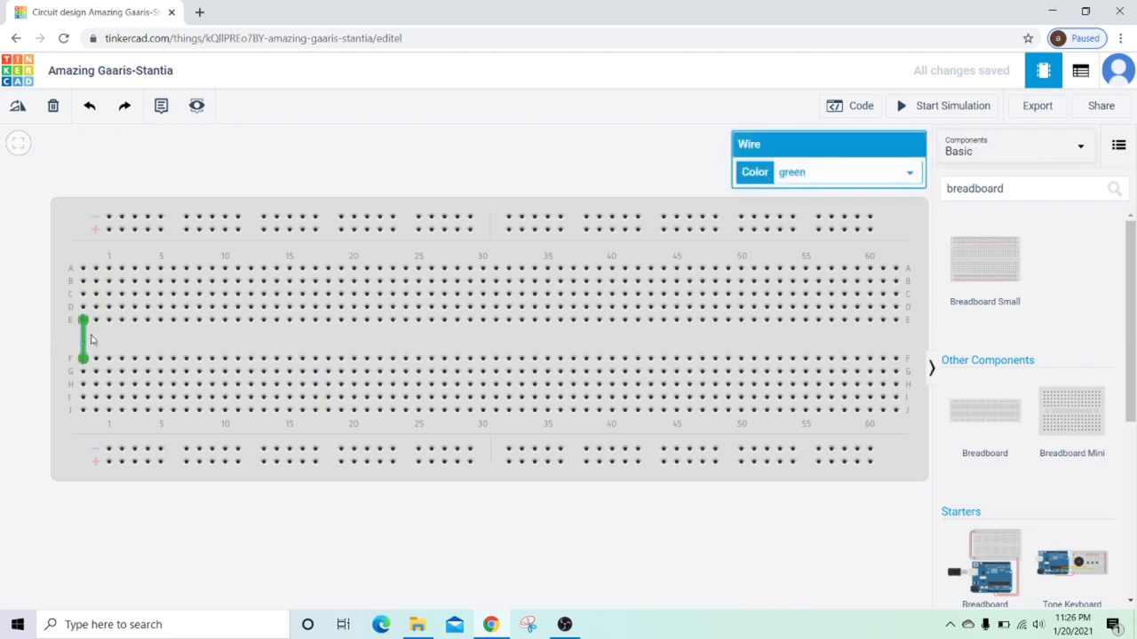
pyautogui.press('Escape')
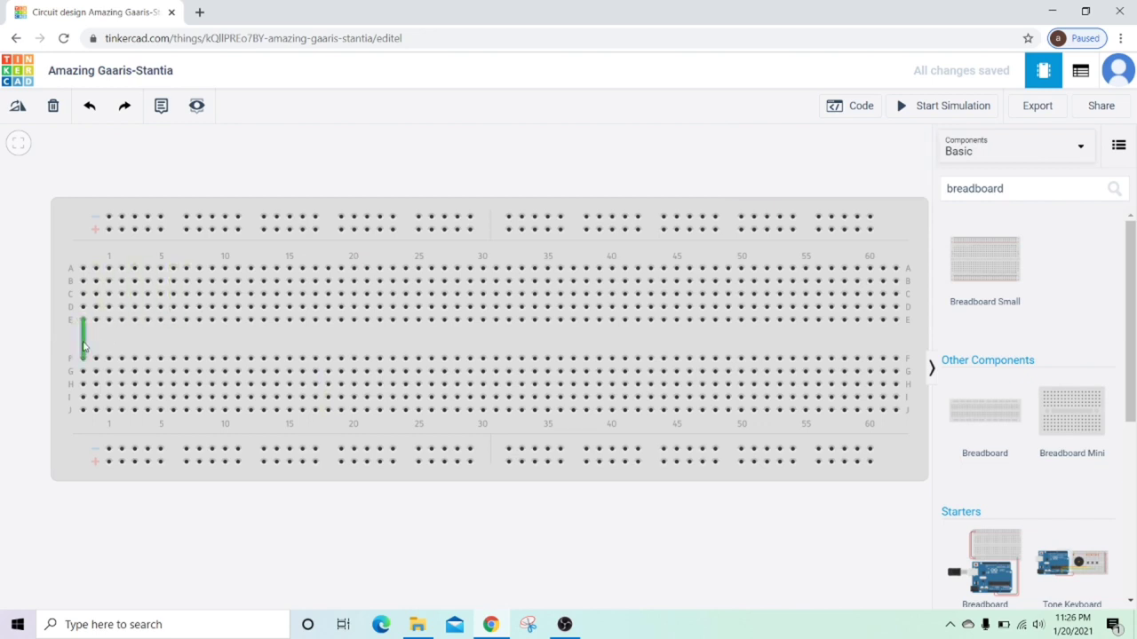
pyautogui.click(82, 342)
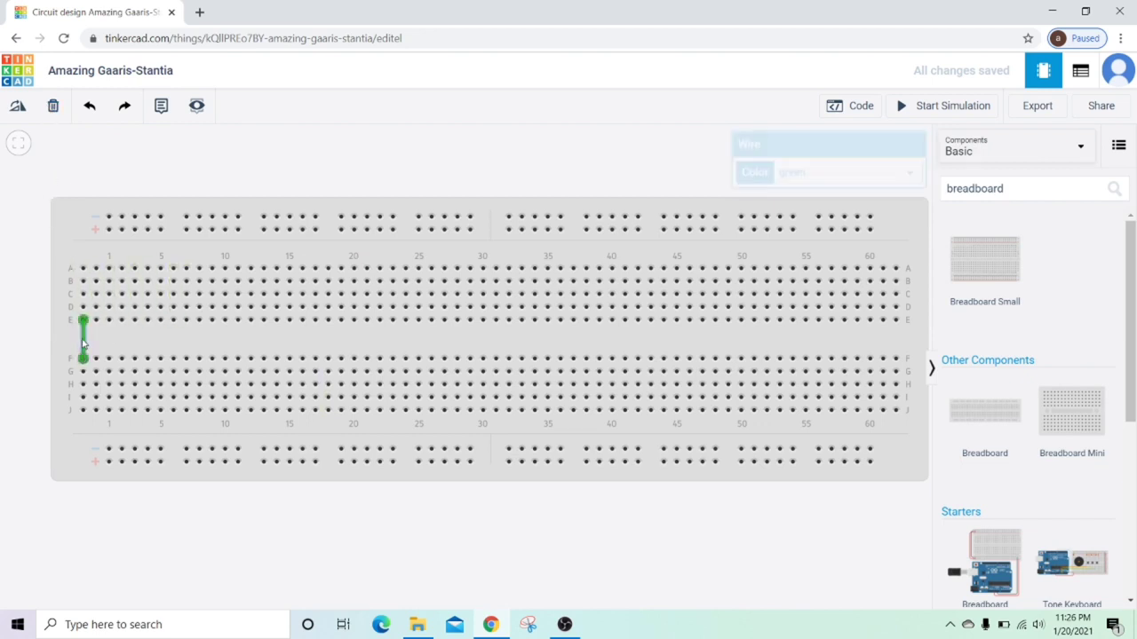
pyautogui.click(52, 107)
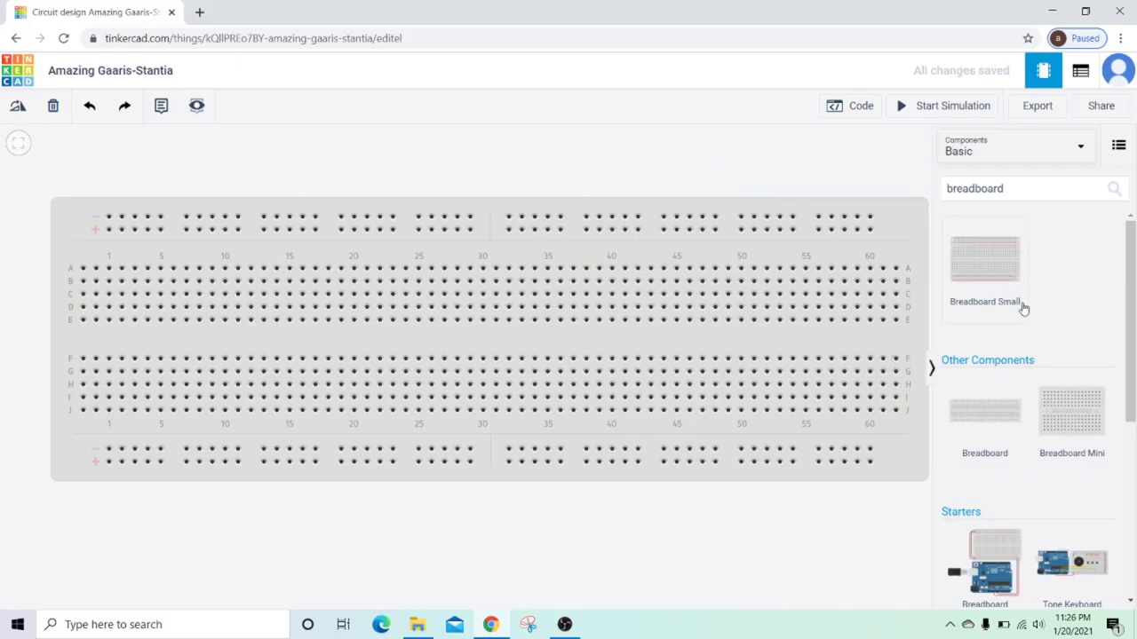
# Delete the full-size breadboard and place a Breadboard Small in the middle of the canvas.
pyautogui.click(681, 338)
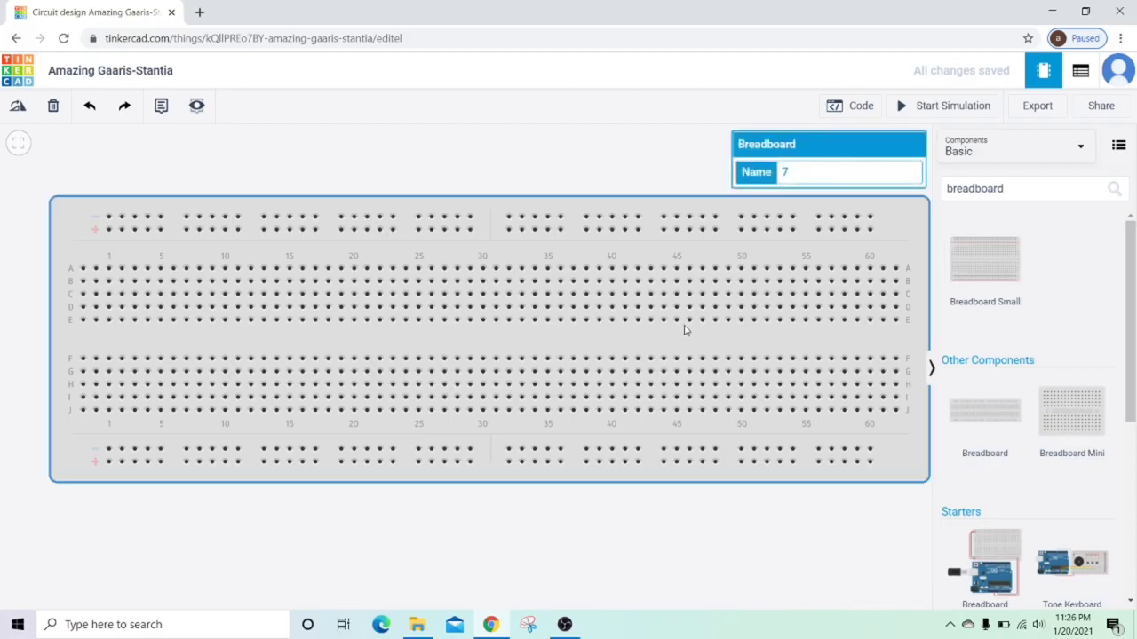
pyautogui.click(73, 122)
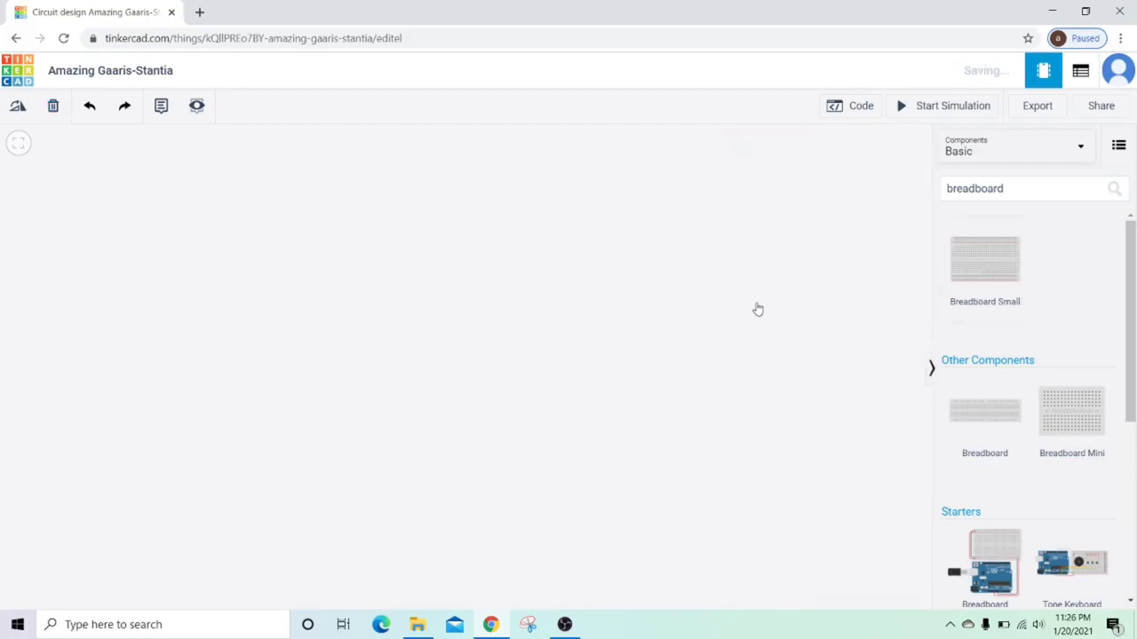
pyautogui.moveTo(463, 352); pyautogui.dragTo(515, 359)
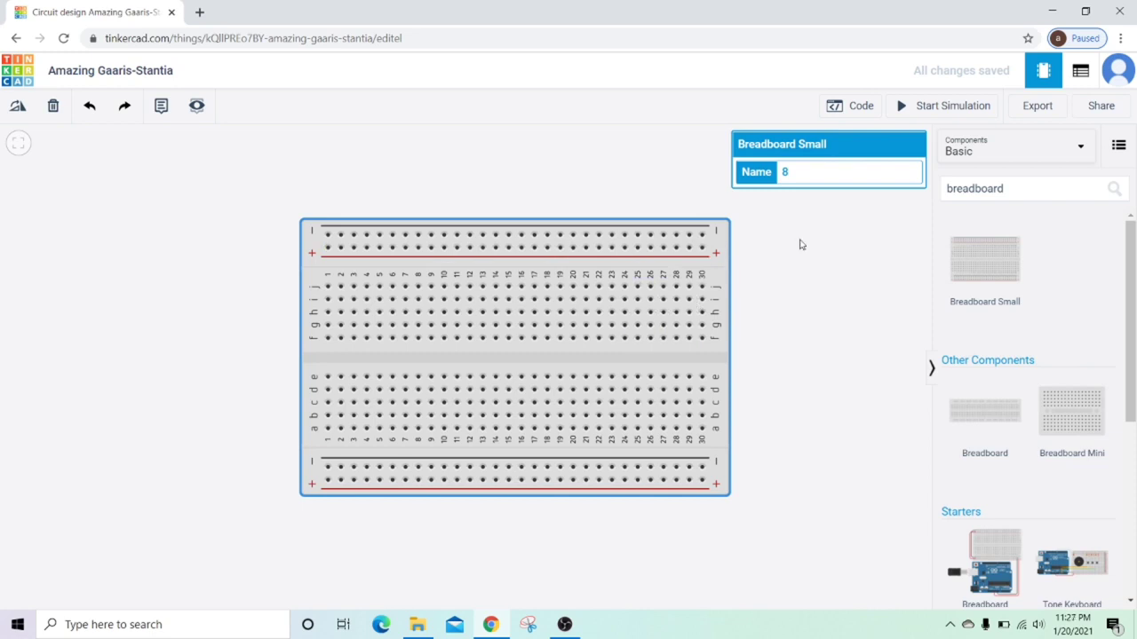
# List the Basic components and place a 9V Battery to the right of the small breadboard, near its upper rails.
pyautogui.click(1041, 156)
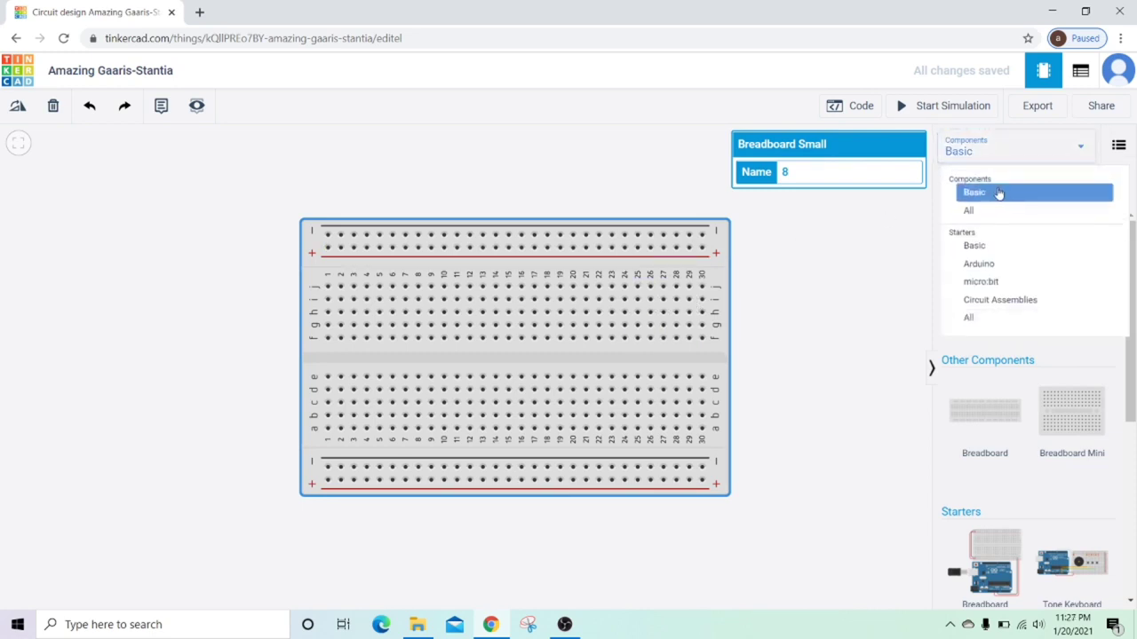
pyautogui.click(998, 196)
pyautogui.scroll(-5, 1044, 403)
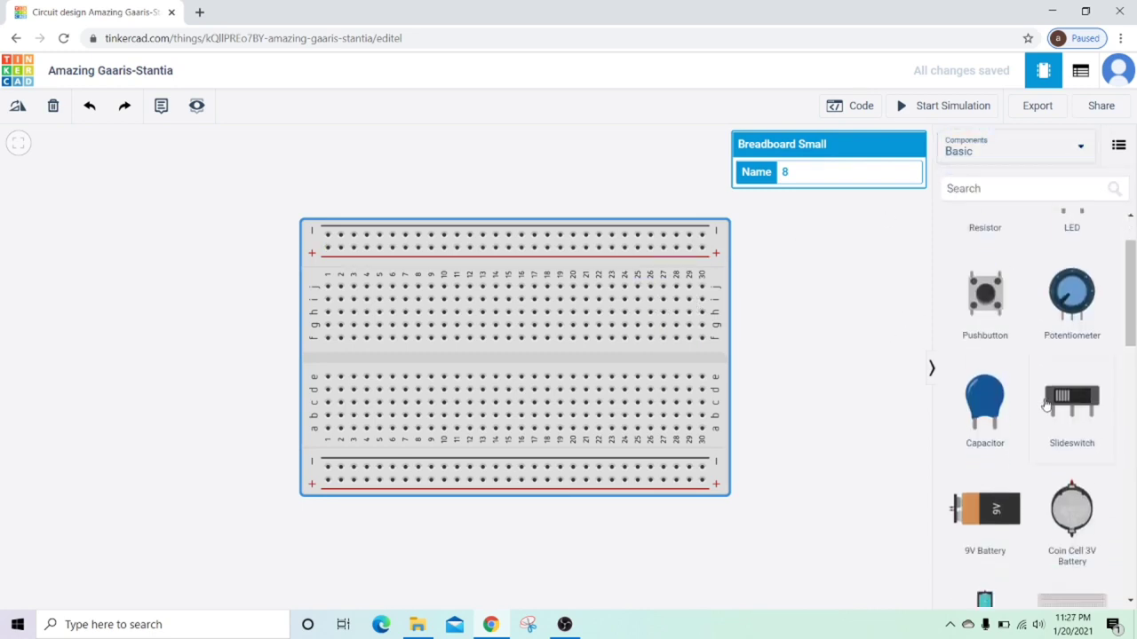
pyautogui.scroll(1, 1031, 346)
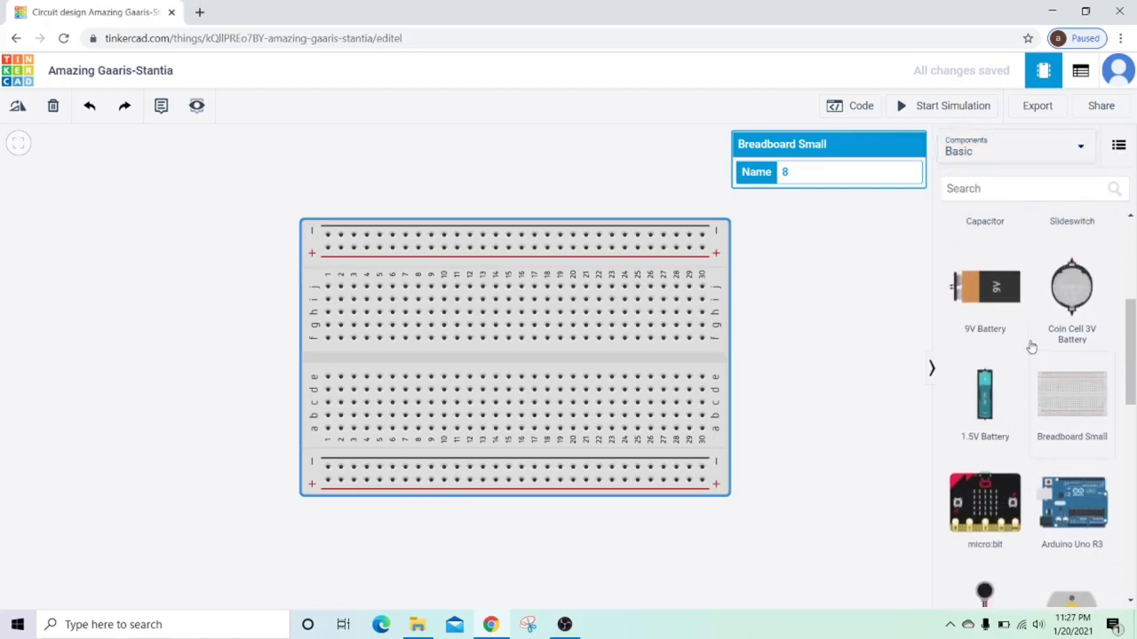
pyautogui.moveTo(993, 294); pyautogui.dragTo(51, 329)
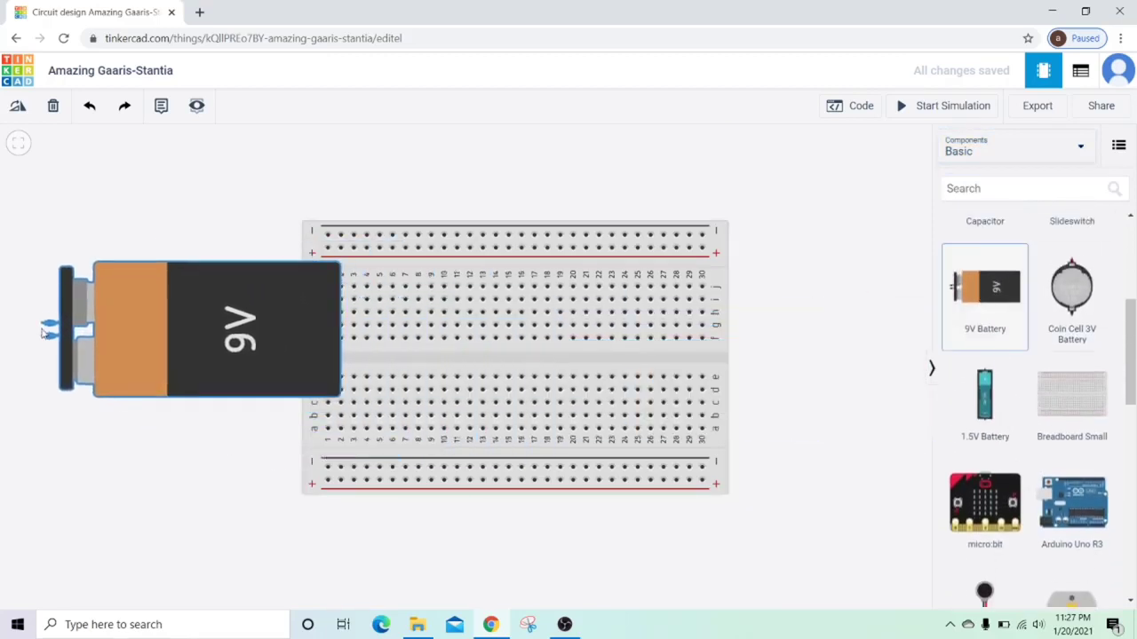
pyautogui.moveTo(288, 388); pyautogui.dragTo(778, 238)
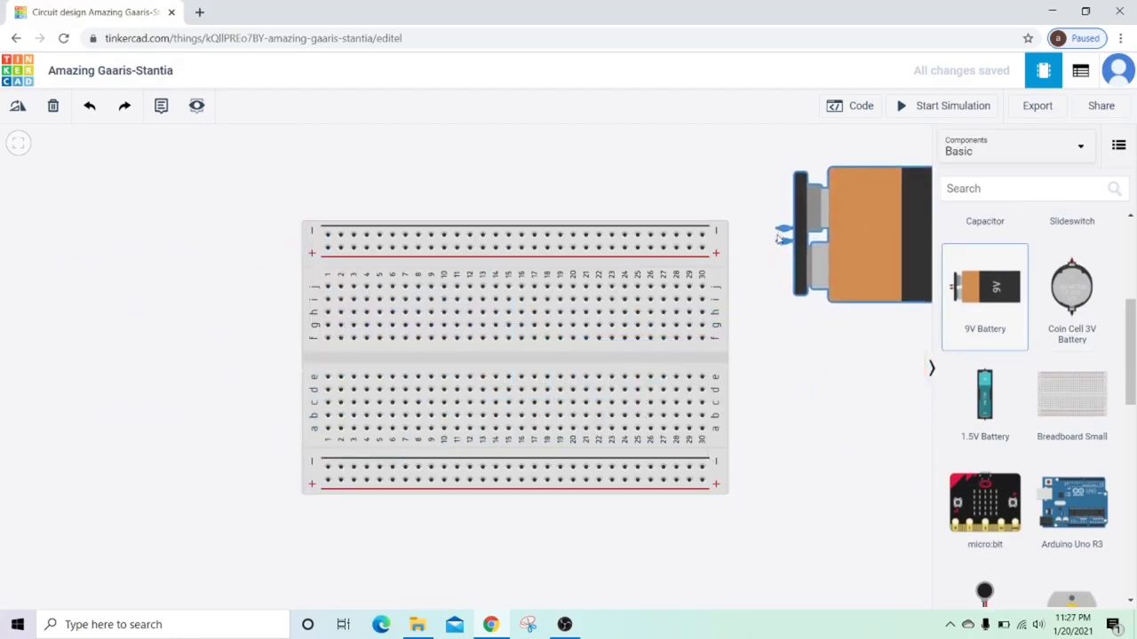
pyautogui.click(814, 369)
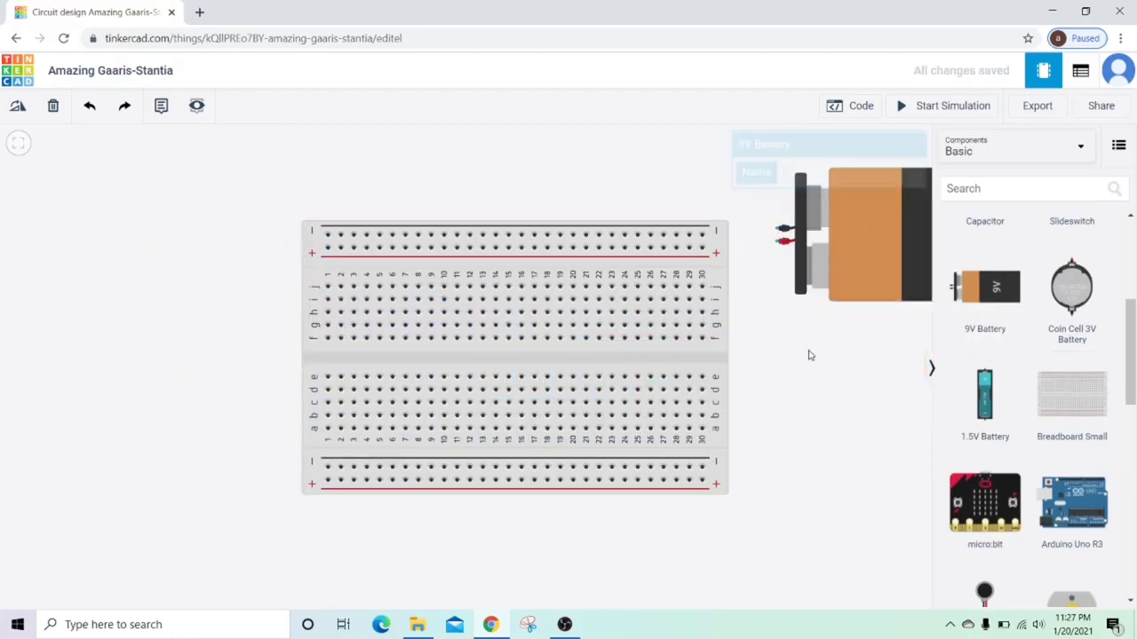
# Wire the 9V battery's negative terminal to the column 30 hole of the breadboard's upper negative rail.
pyautogui.click(773, 229)
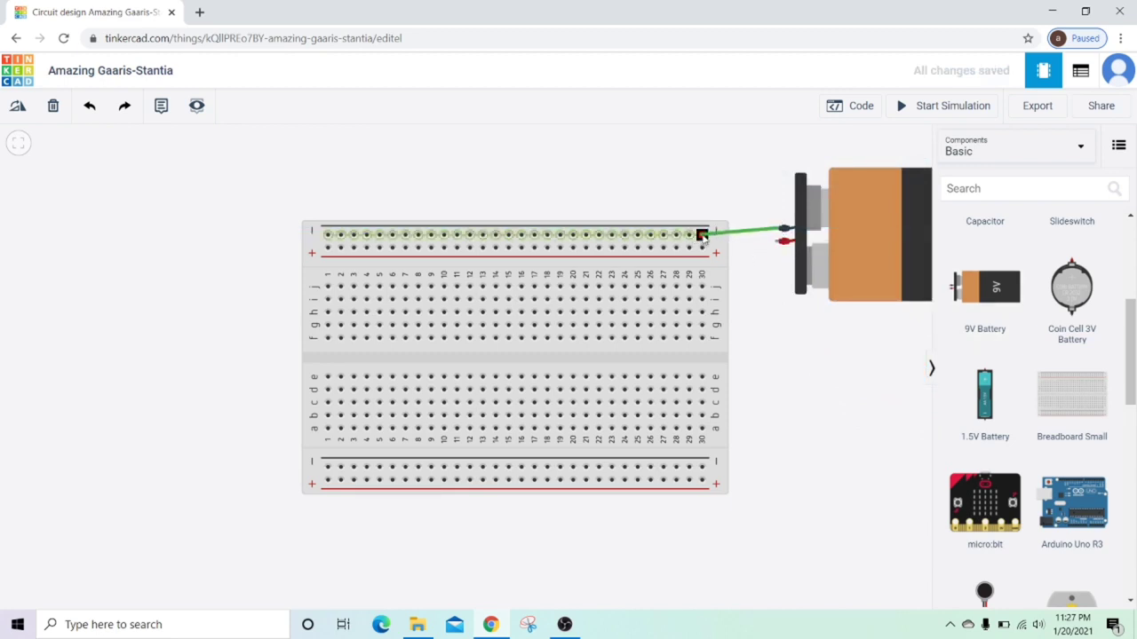
pyautogui.click(702, 236)
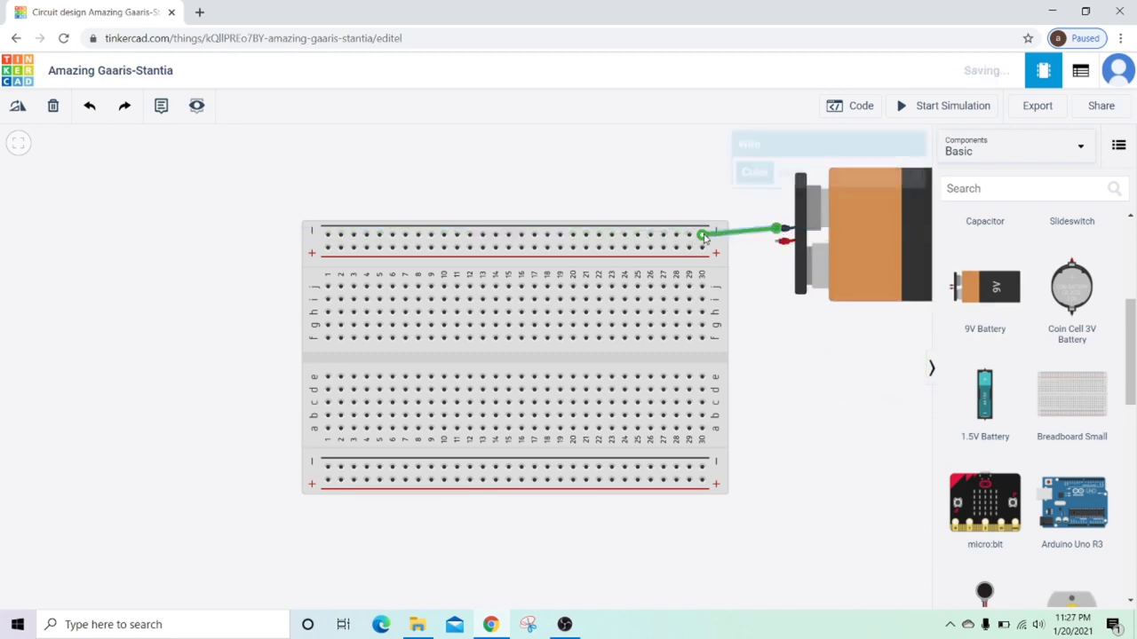
# Wire the 9V battery's positive terminal to the column 30 hole of the breadboard's upper positive rail.
pyautogui.click(777, 242)
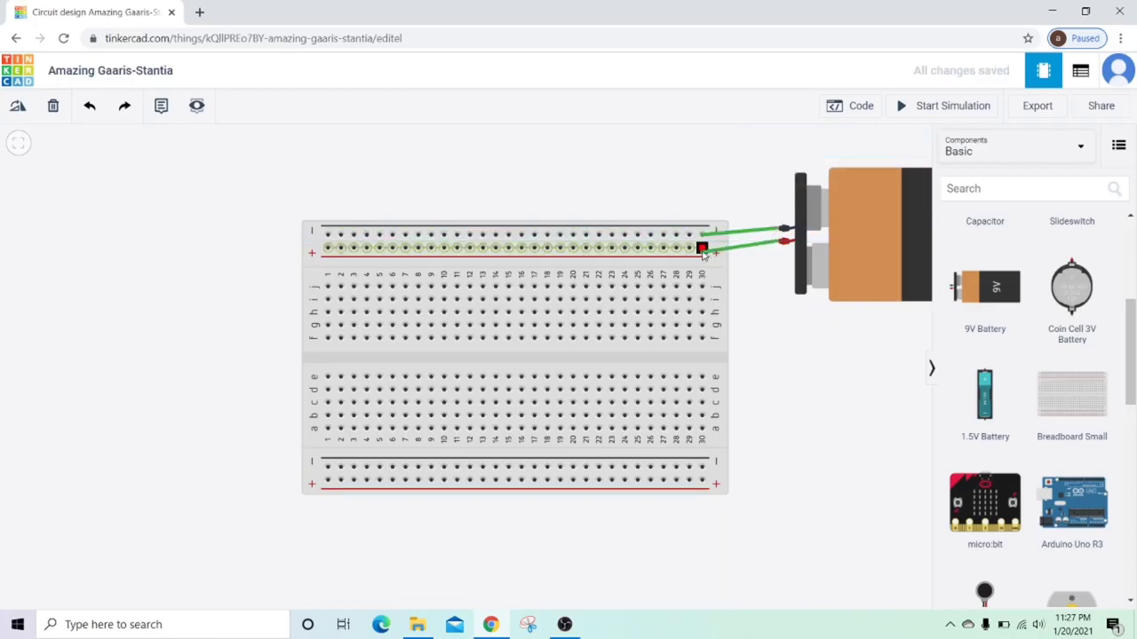
pyautogui.click(702, 248)
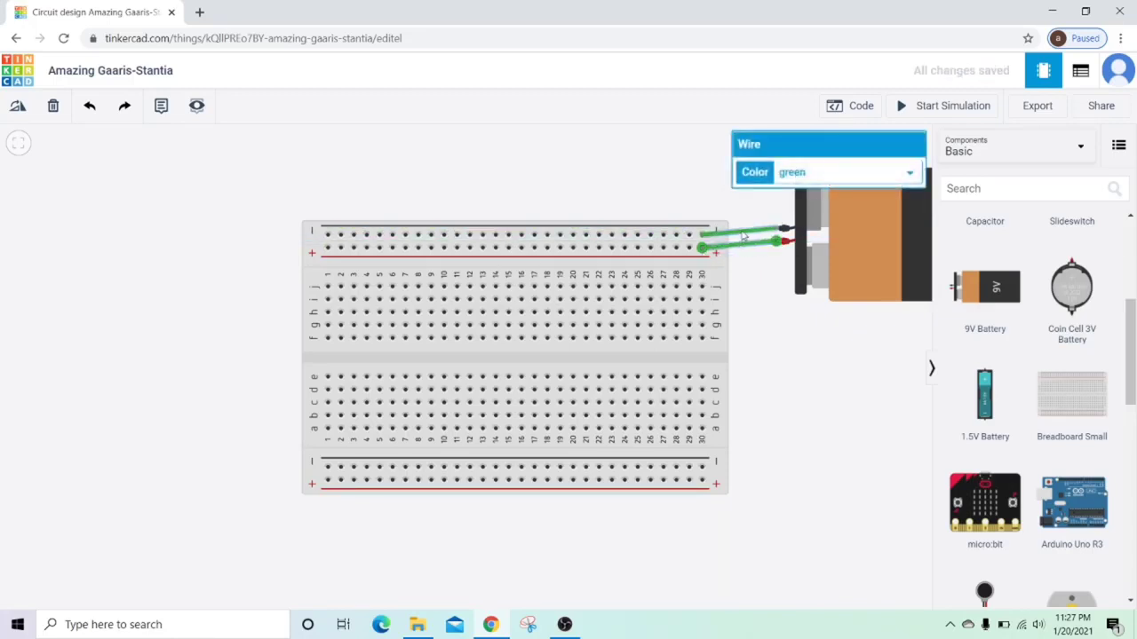
# Colour the battery's negative wire black and its positive wire red.
pyautogui.click(745, 236)
pyautogui.click(747, 232)
pyautogui.click(805, 177)
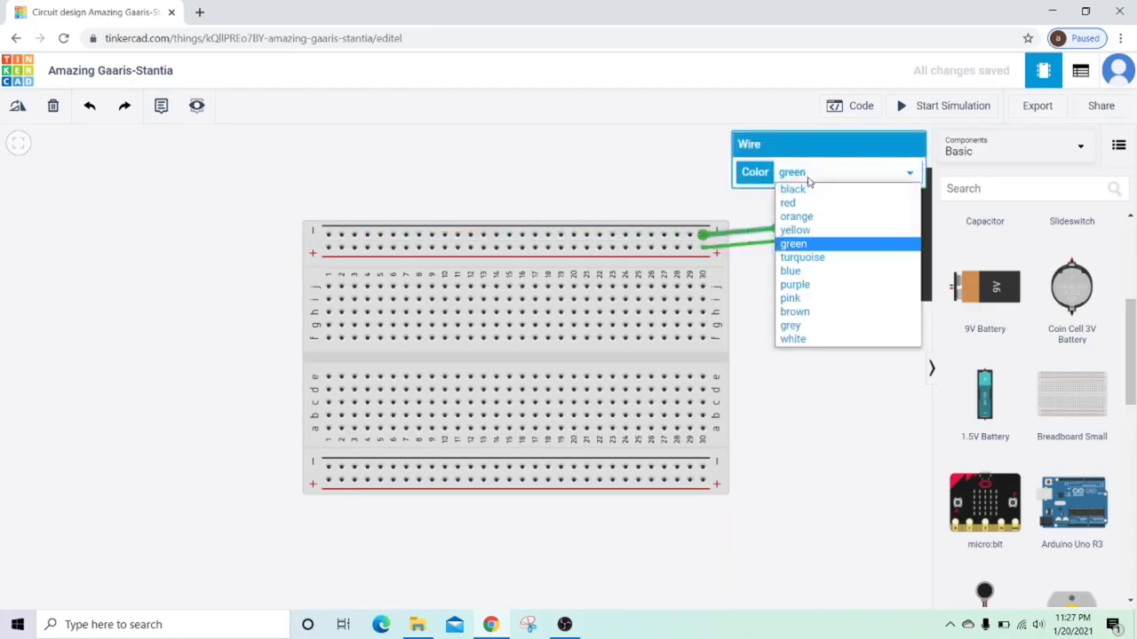
pyautogui.click(818, 189)
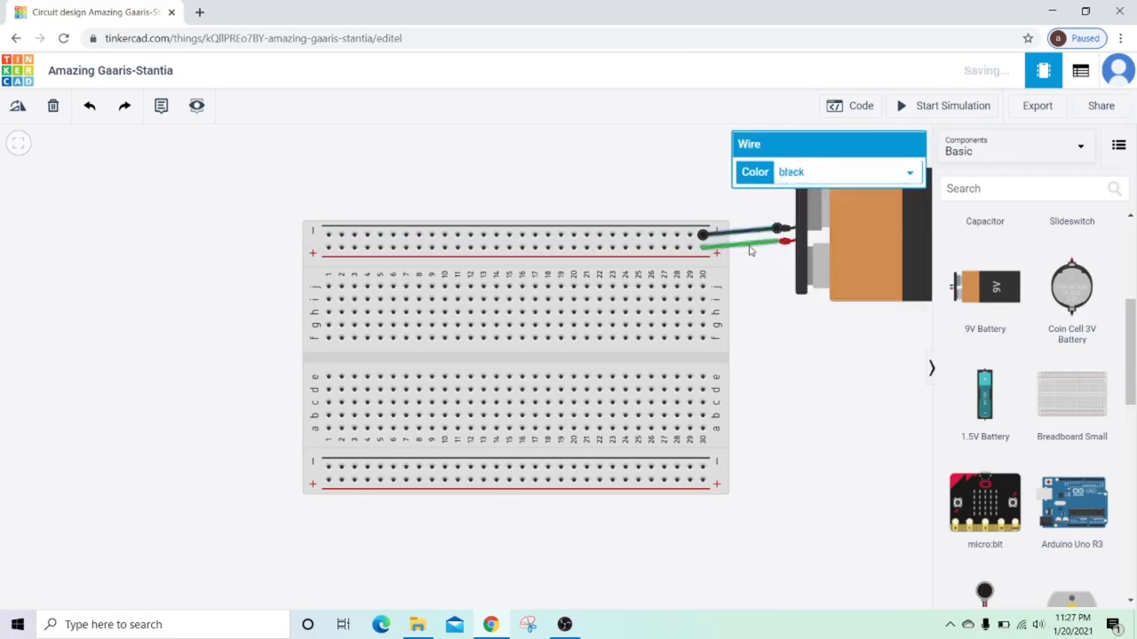
pyautogui.click(751, 244)
pyautogui.click(807, 180)
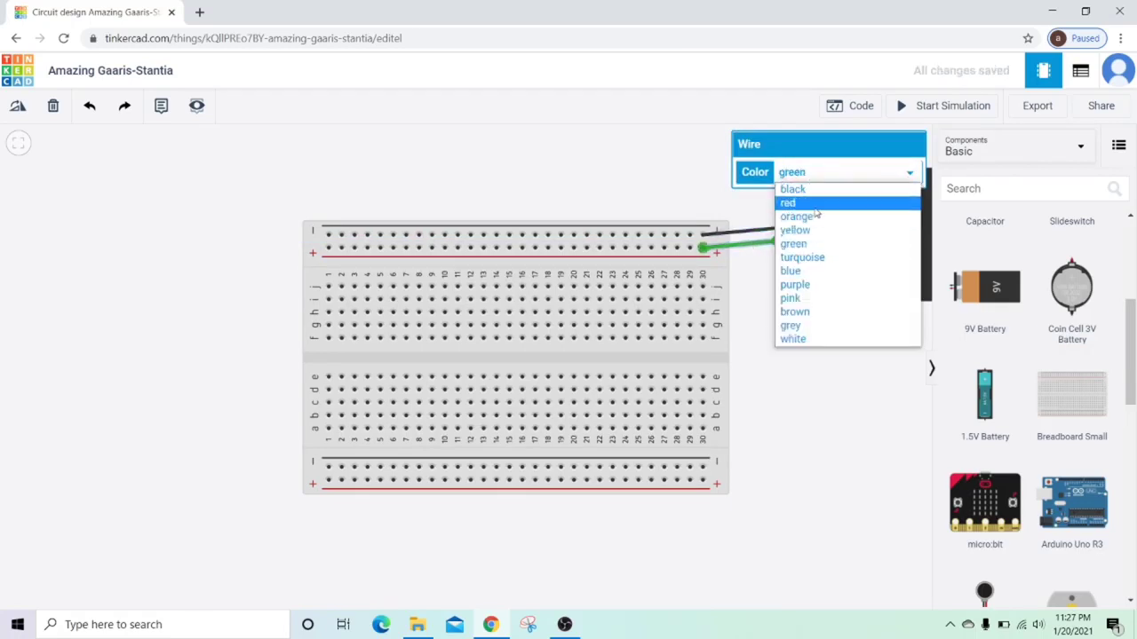
pyautogui.click(788, 202)
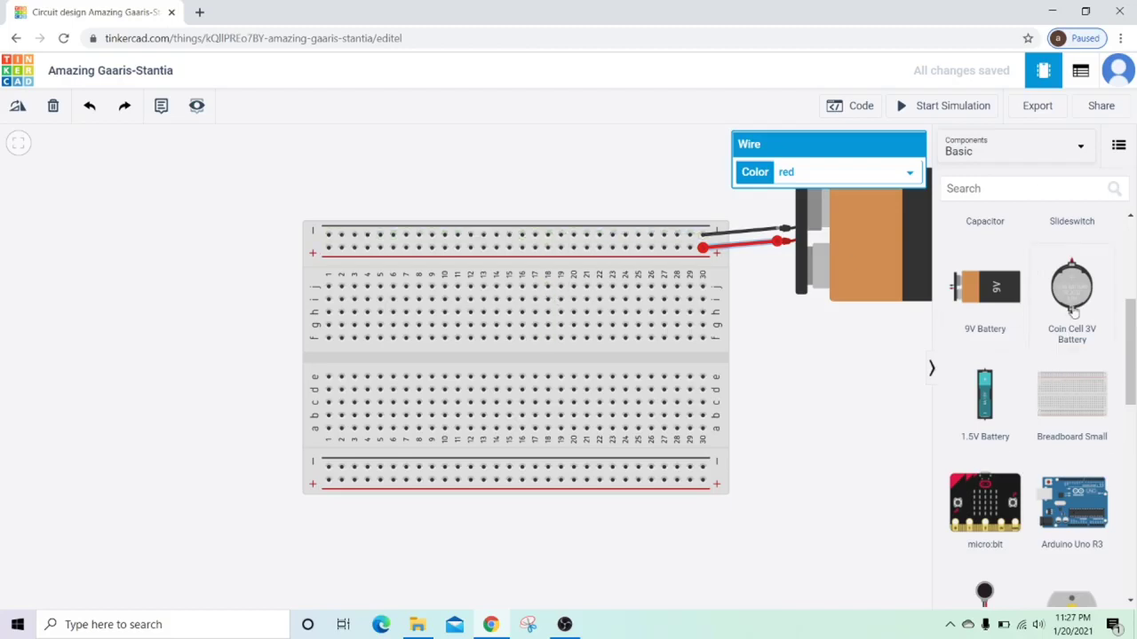
# Place a red LED on the breadboard with its legs in row f, columns 1 and 2.
pyautogui.scroll(3, 1072, 311)
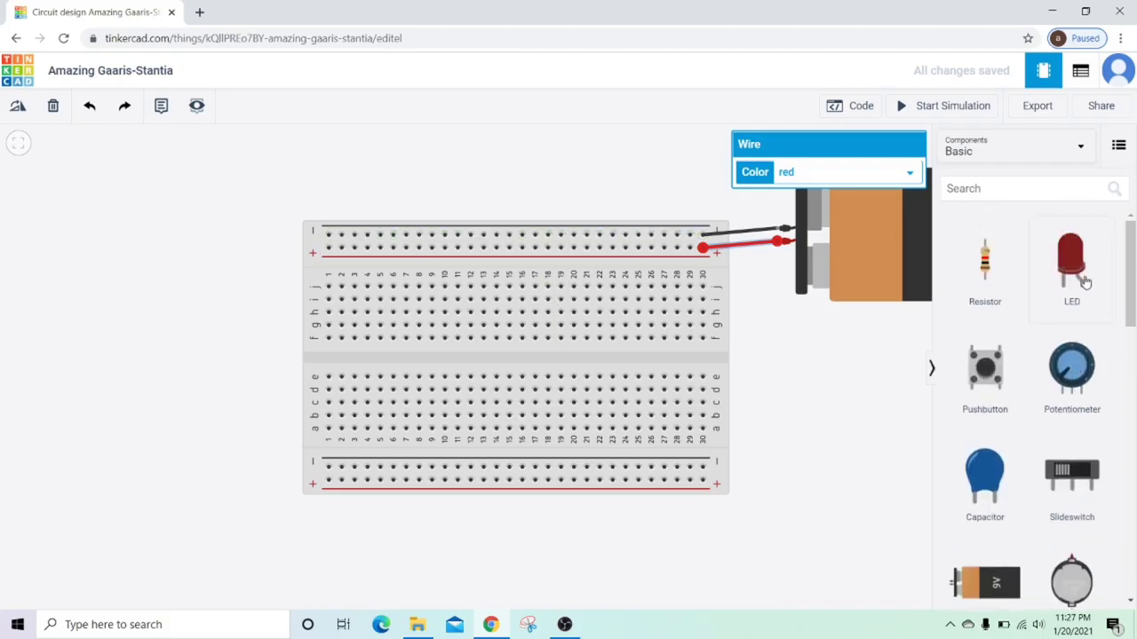
pyautogui.moveTo(1074, 262); pyautogui.dragTo(341, 287)
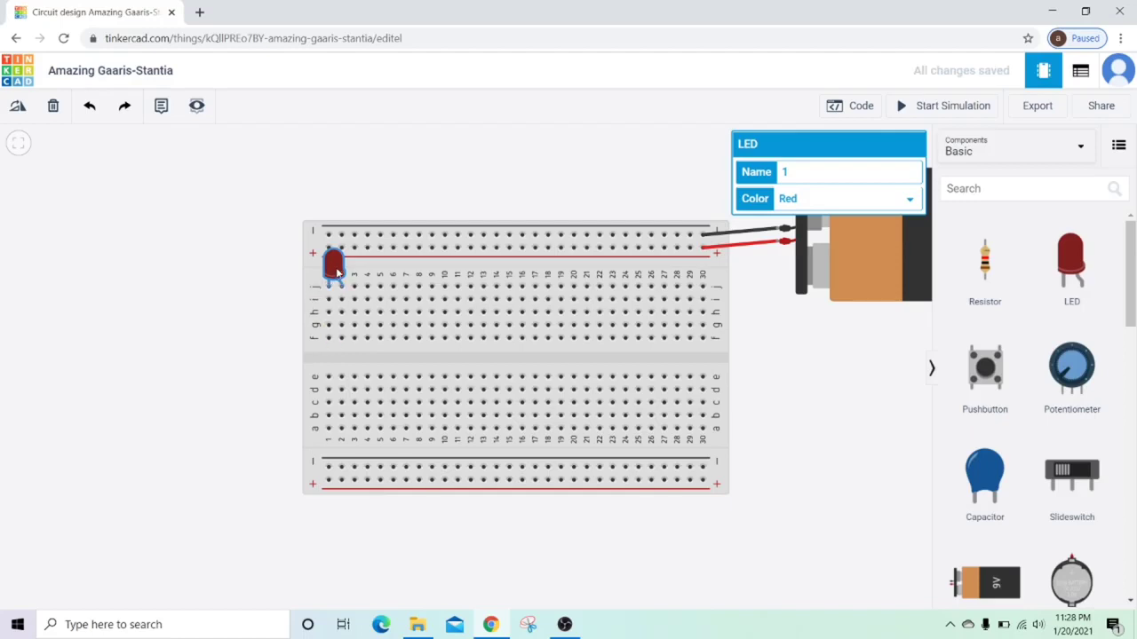
pyautogui.moveTo(338, 305); pyautogui.dragTo(337, 327)
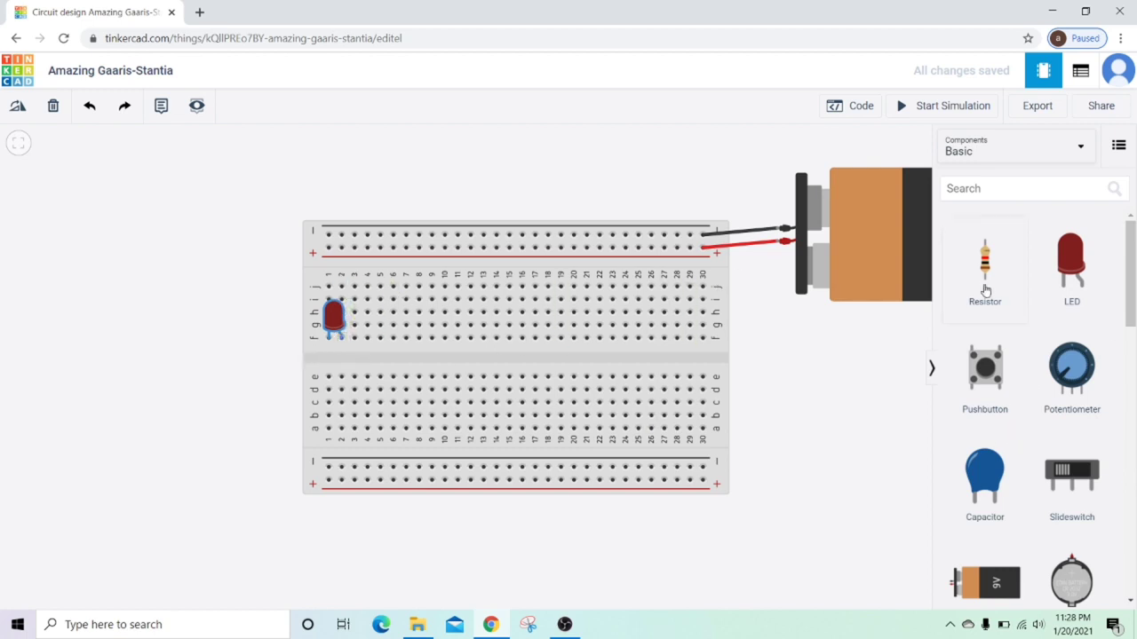
# Add a Resistor, rotate it horizontal and seat it in row f between columns 4 and 8.
pyautogui.moveTo(986, 274); pyautogui.dragTo(398, 317)
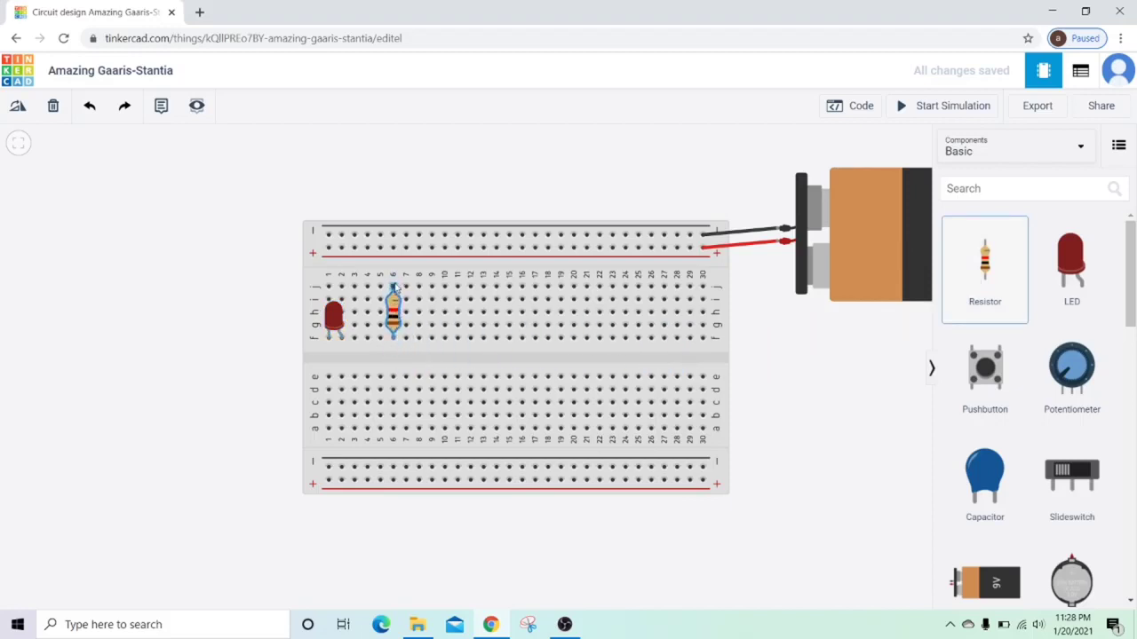
pyautogui.click(392, 312)
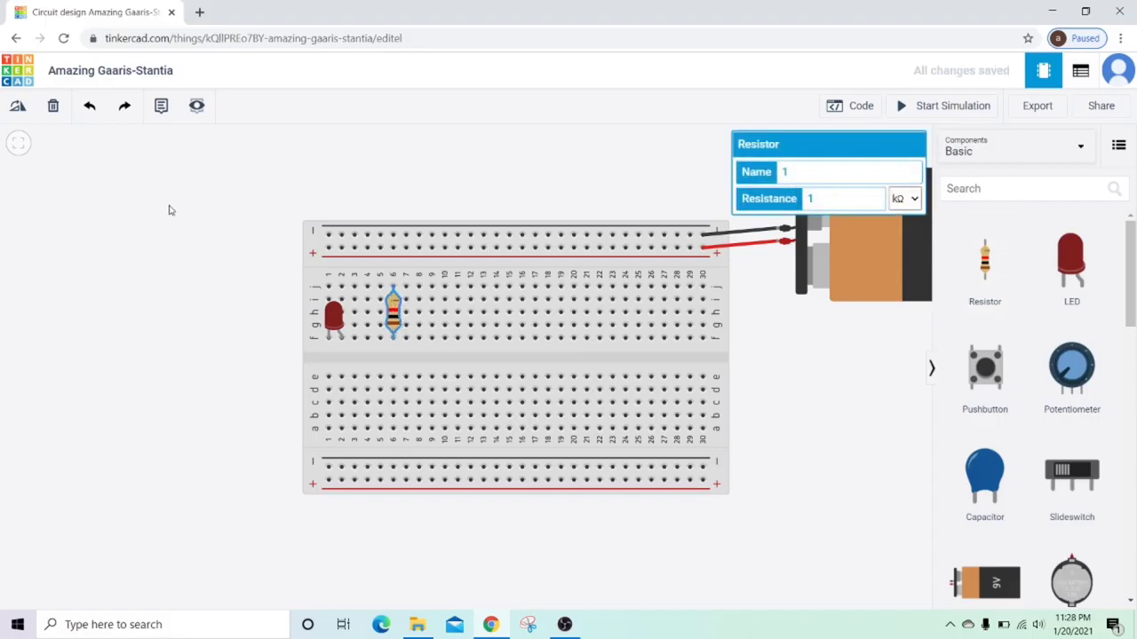
pyautogui.click(18, 108)
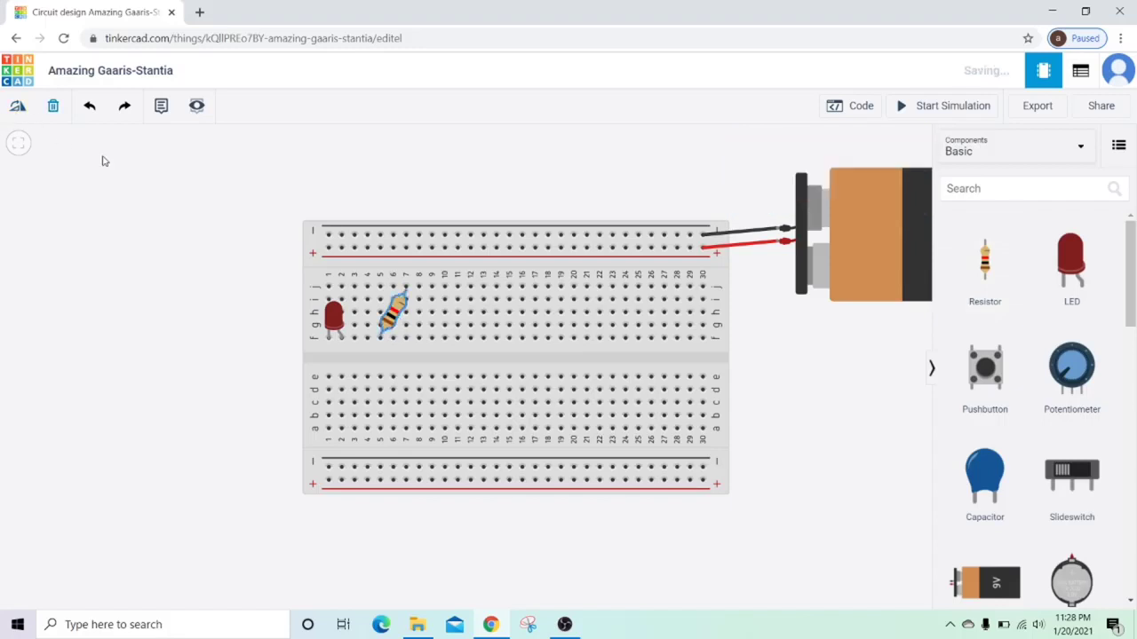
pyautogui.click(16, 109)
pyautogui.click(16, 109)
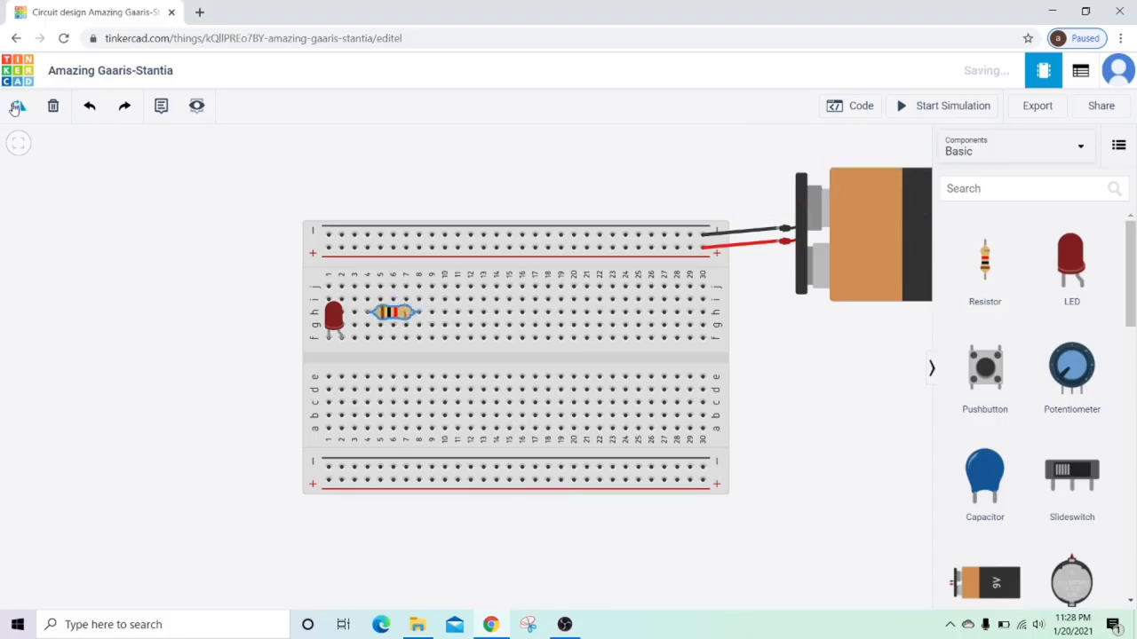
pyautogui.moveTo(391, 321); pyautogui.dragTo(392, 347)
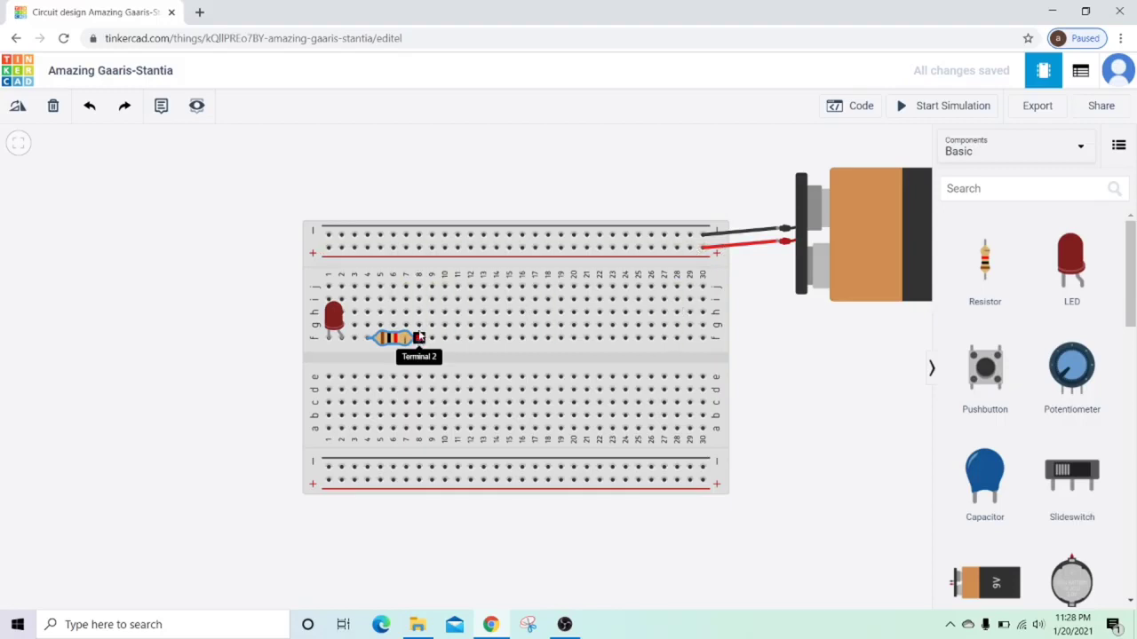
# Wire row j of column 8 to the upper positive rail and row j of column 1 to the upper negative rail.
pyautogui.click(419, 286)
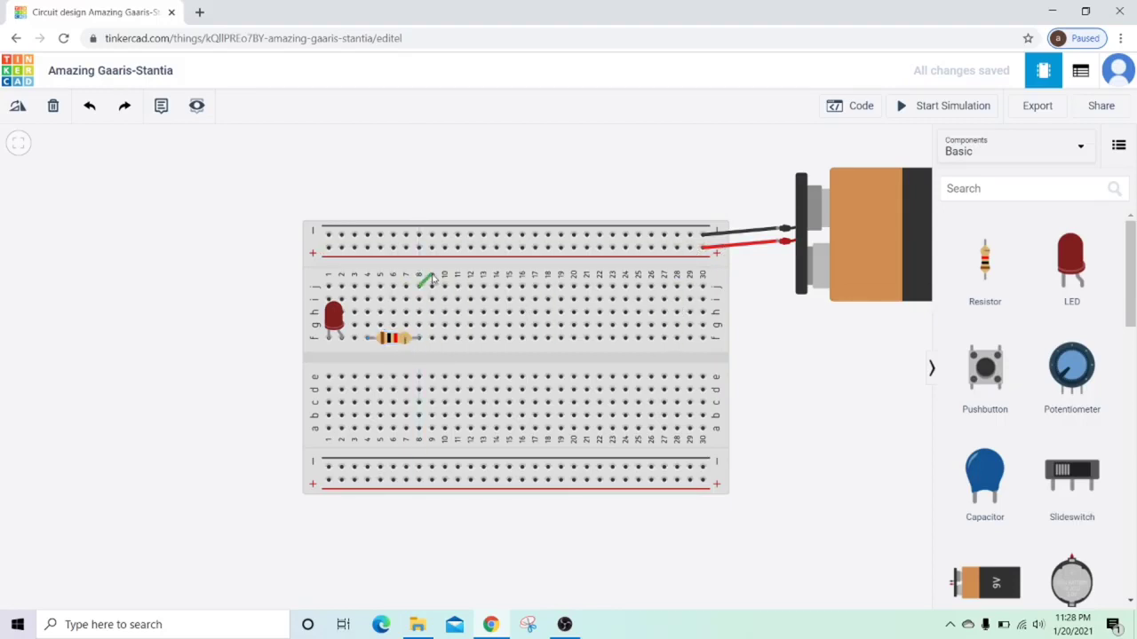
pyautogui.click(419, 248)
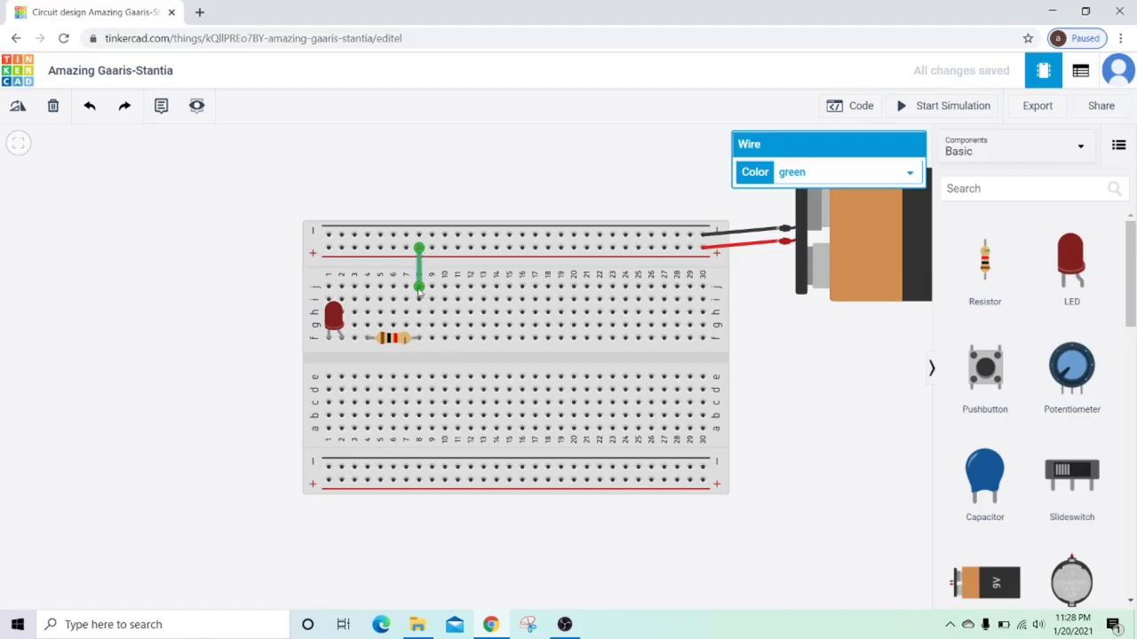
pyautogui.click(328, 337)
pyautogui.moveTo(328, 286); pyautogui.dragTo(329, 234)
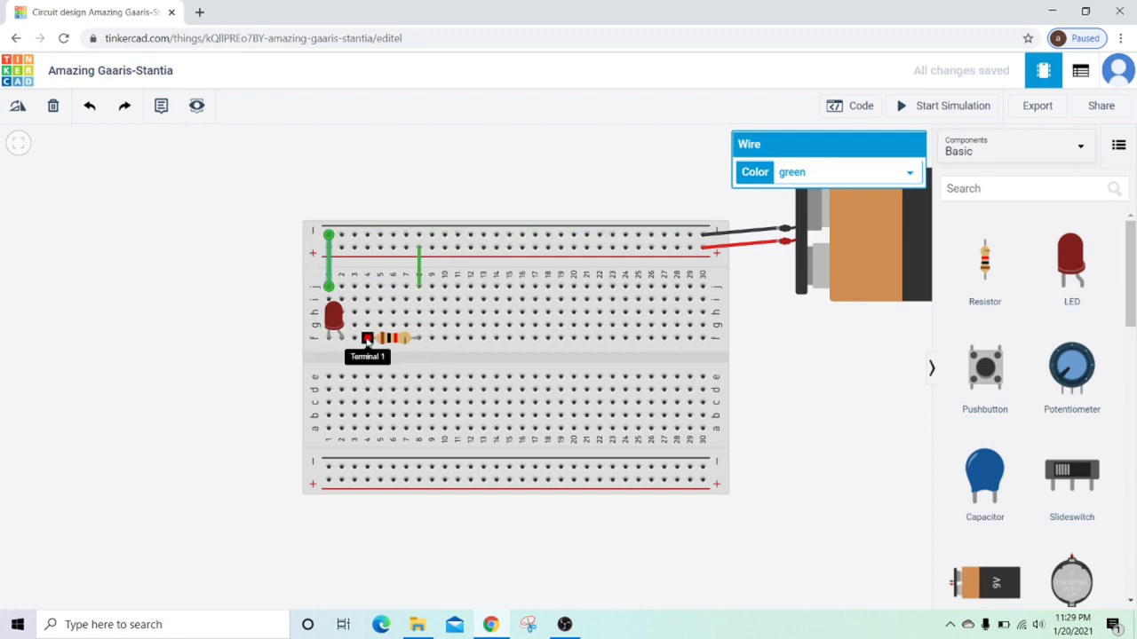
# Connect the resistor to the LED with a wire from column 4 to column 2 in row j.
pyautogui.click(367, 287)
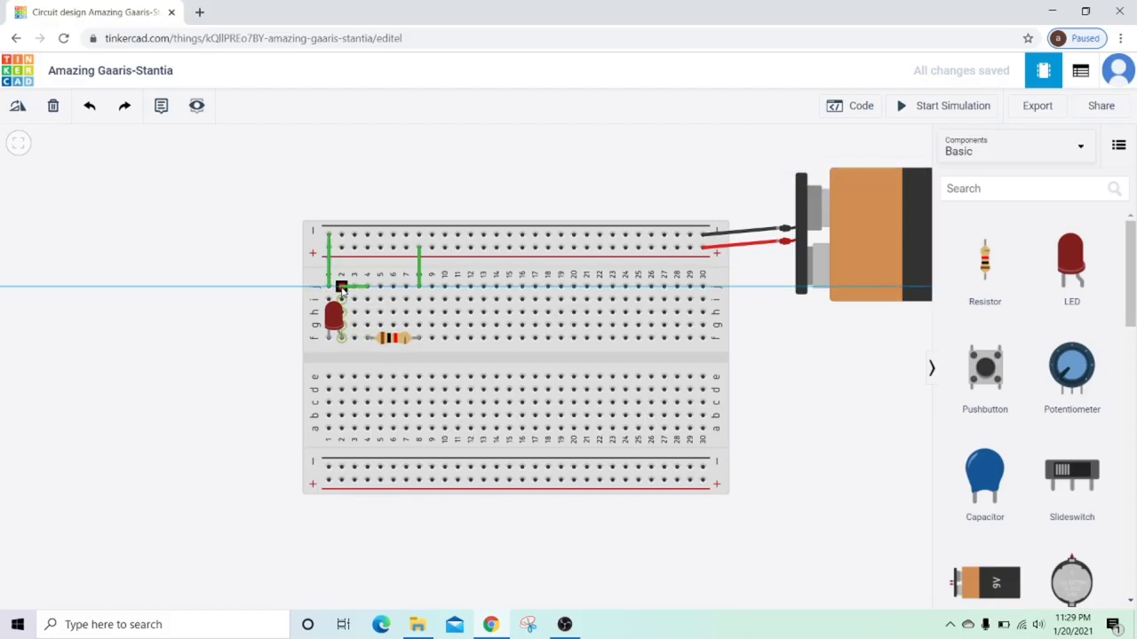
pyautogui.click(341, 287)
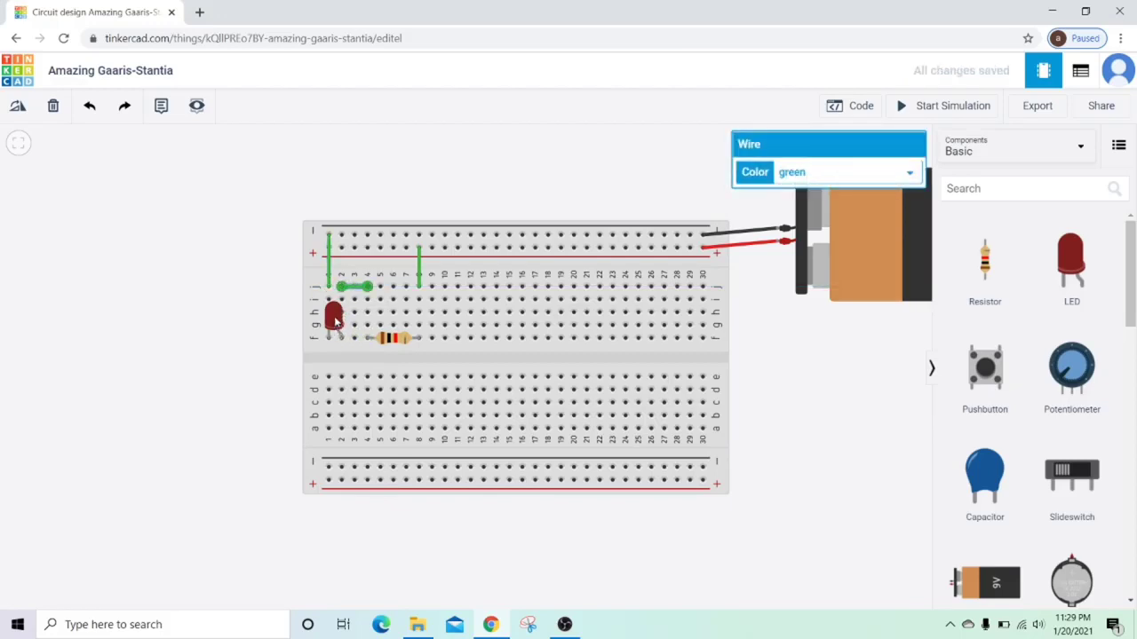
pyautogui.click(843, 373)
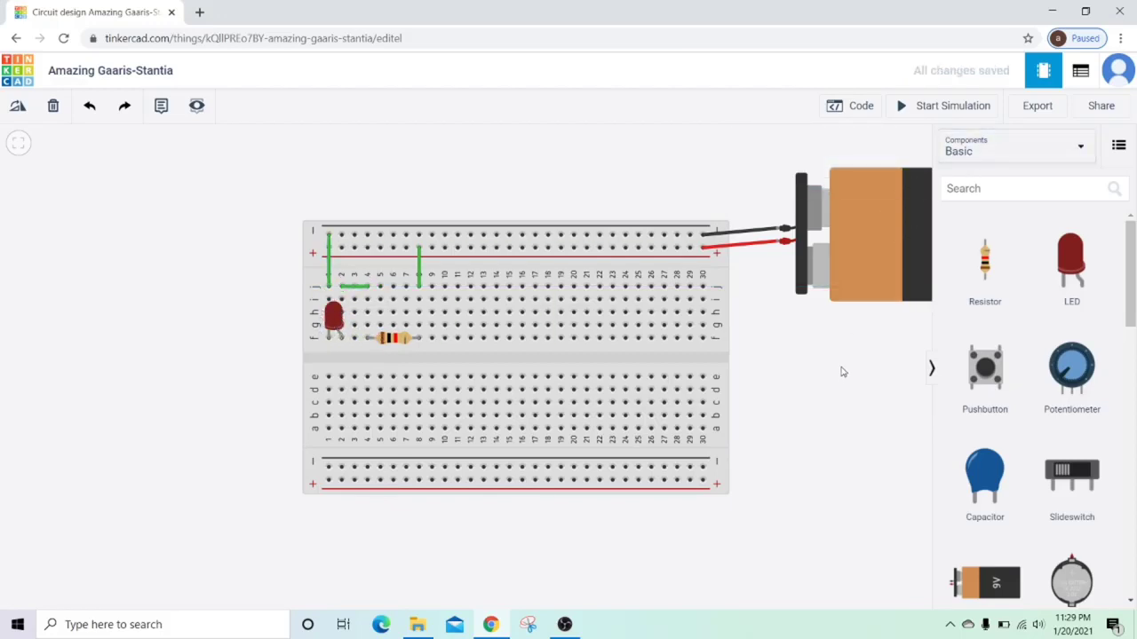
# Run the simulation to check the LED circuit, and stop it again.
pyautogui.click(949, 106)
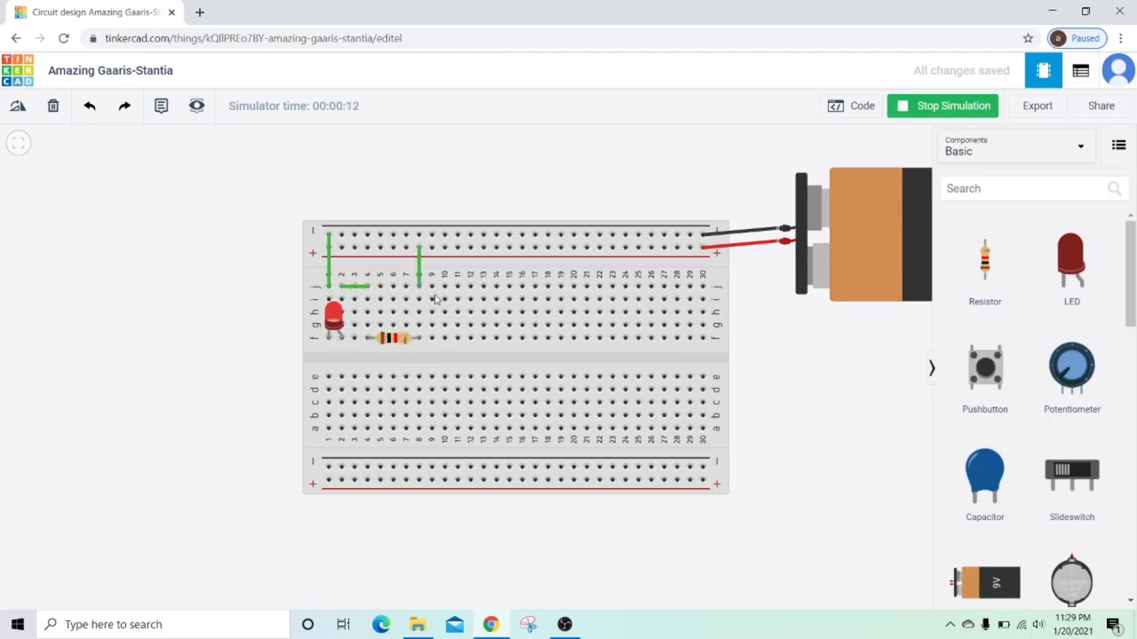
pyautogui.click(913, 107)
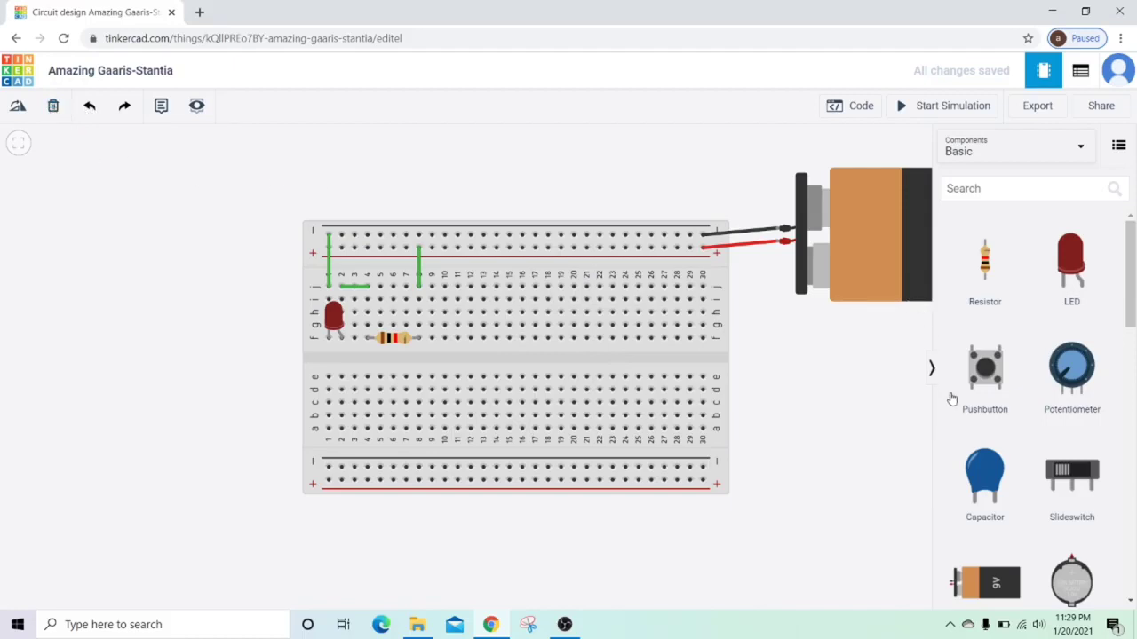
# Place a Pushbutton across columns 11 to 13 between rows f and i, and delete the wire linking column 8 to the positive rail.
pyautogui.scroll(-1, 997, 393)
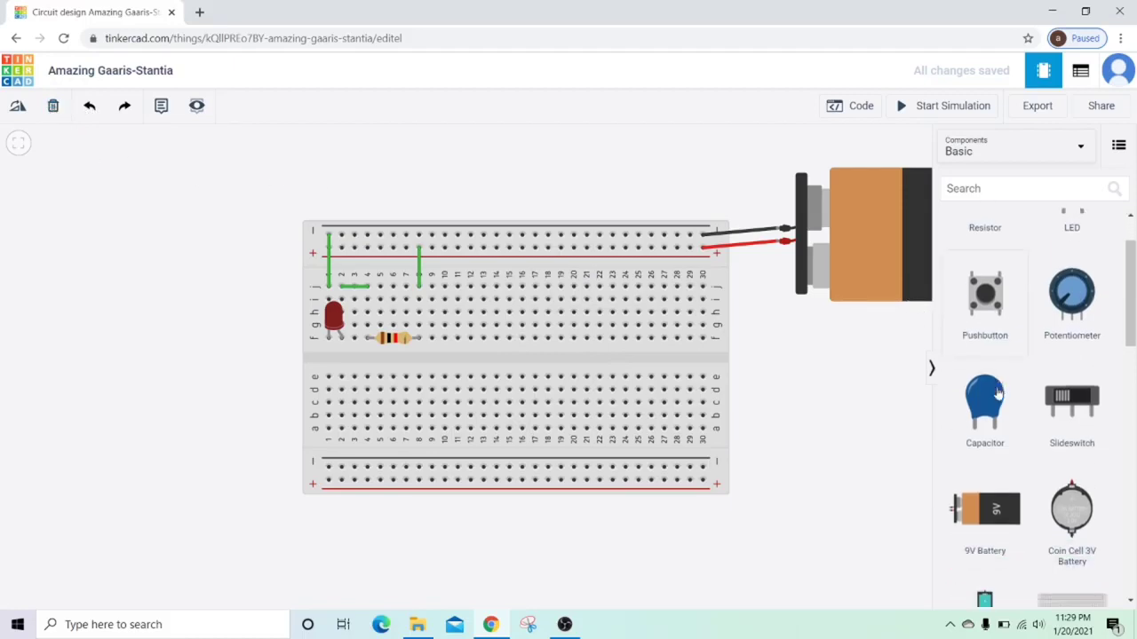
pyautogui.moveTo(992, 305); pyautogui.dragTo(478, 324)
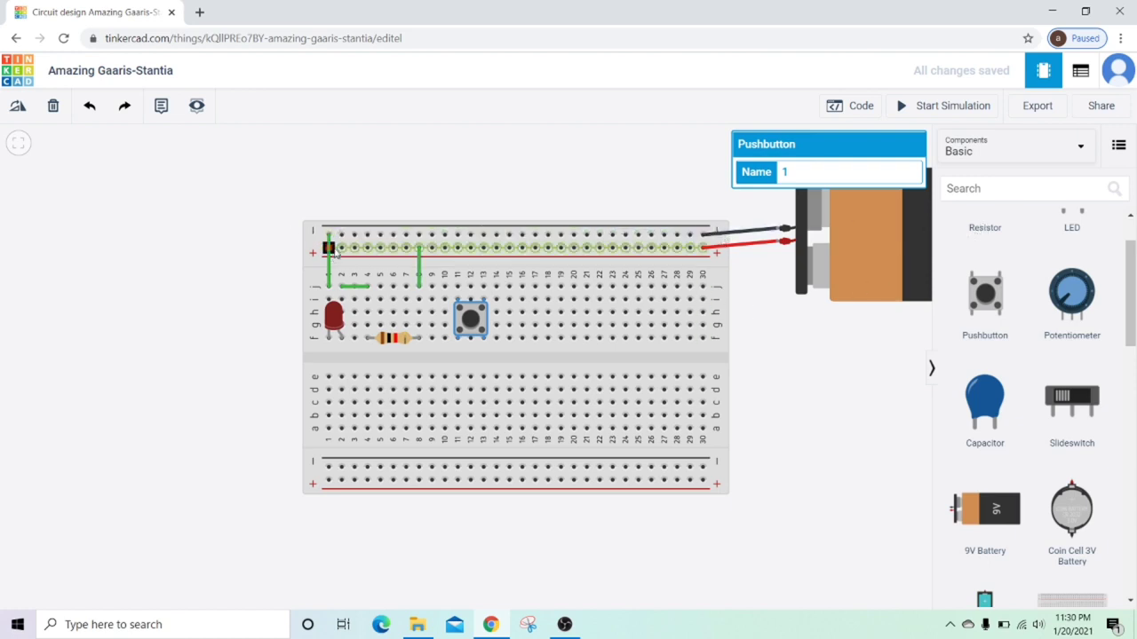
pyautogui.click(421, 278)
pyautogui.click(52, 105)
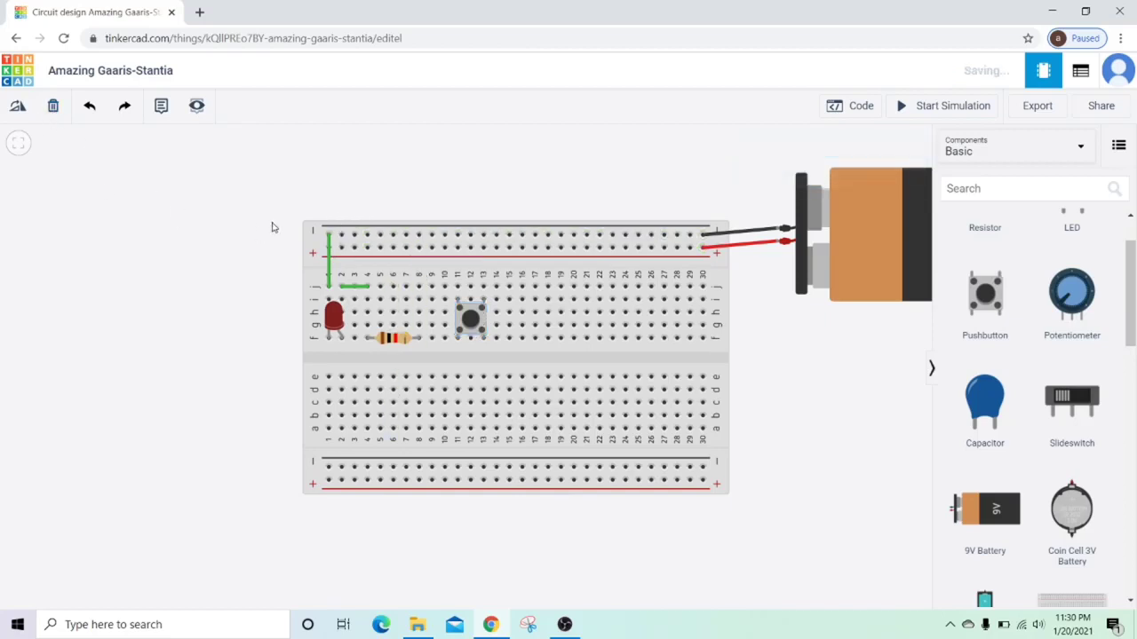
pyautogui.moveTo(364, 286)
pyautogui.mouseDown()
pyautogui.moveTo(377, 285)
pyautogui.moveTo(357, 293)
pyautogui.moveTo(378, 238)
pyautogui.moveTo(367, 286)
pyautogui.mouseUp()
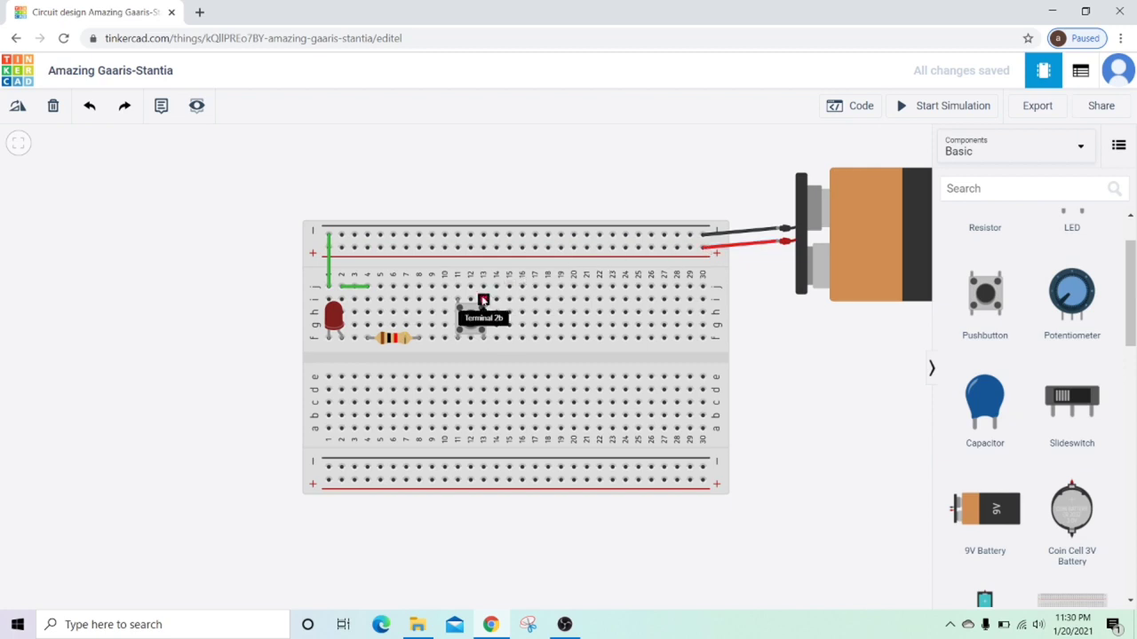
# Wire row j of column 13 to the upper positive rail, and column 11 to column 8 along row j.
pyautogui.click(483, 286)
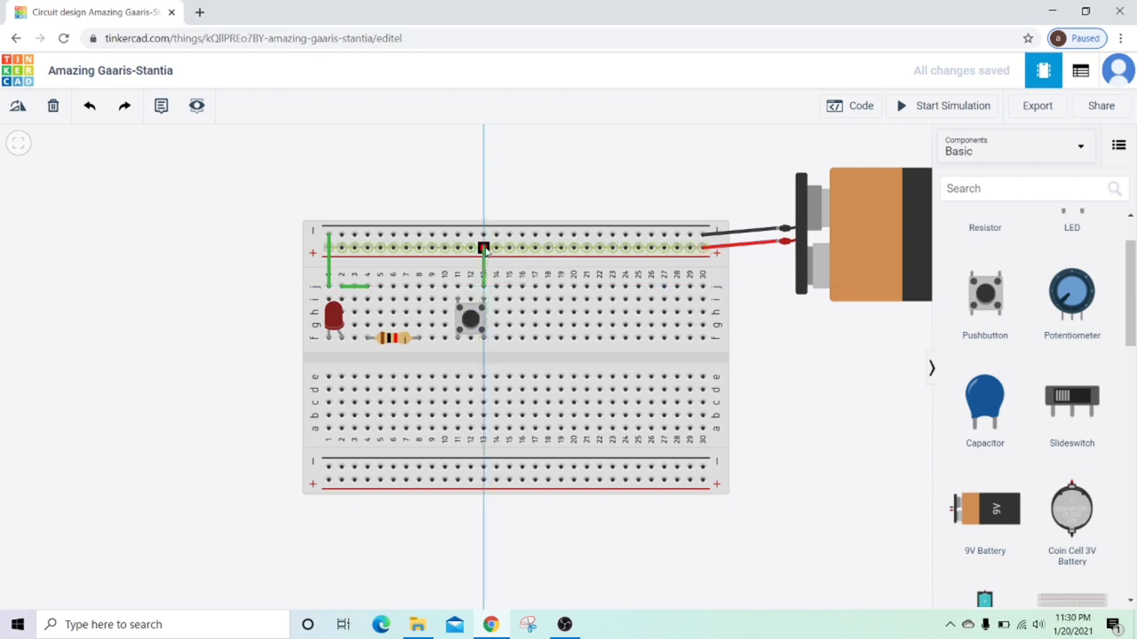
pyautogui.click(483, 248)
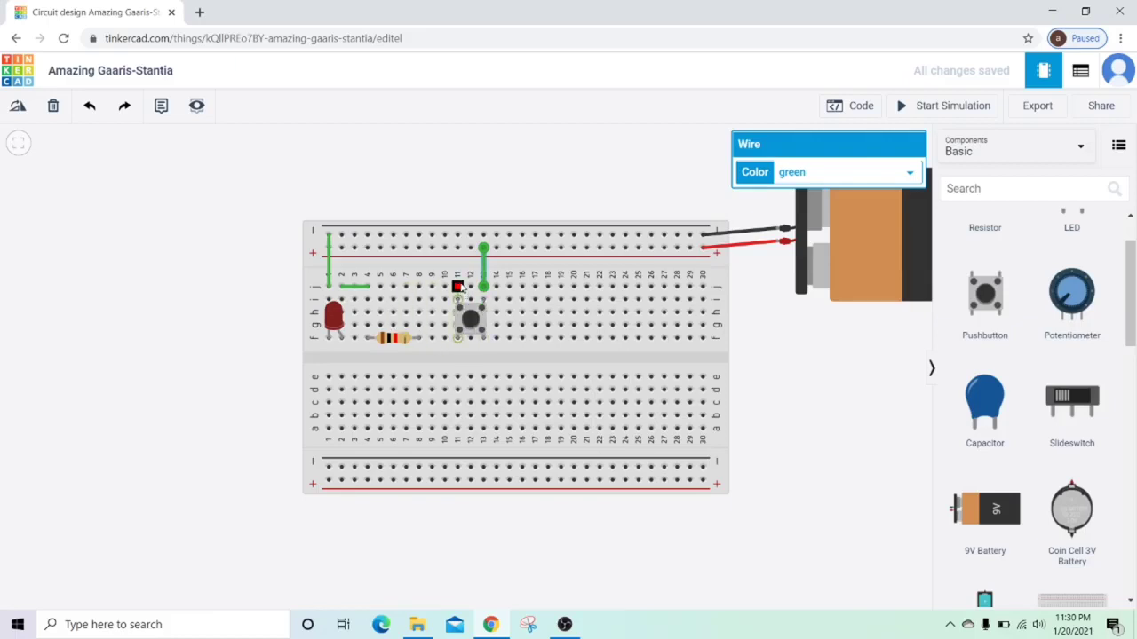
pyautogui.click(457, 302)
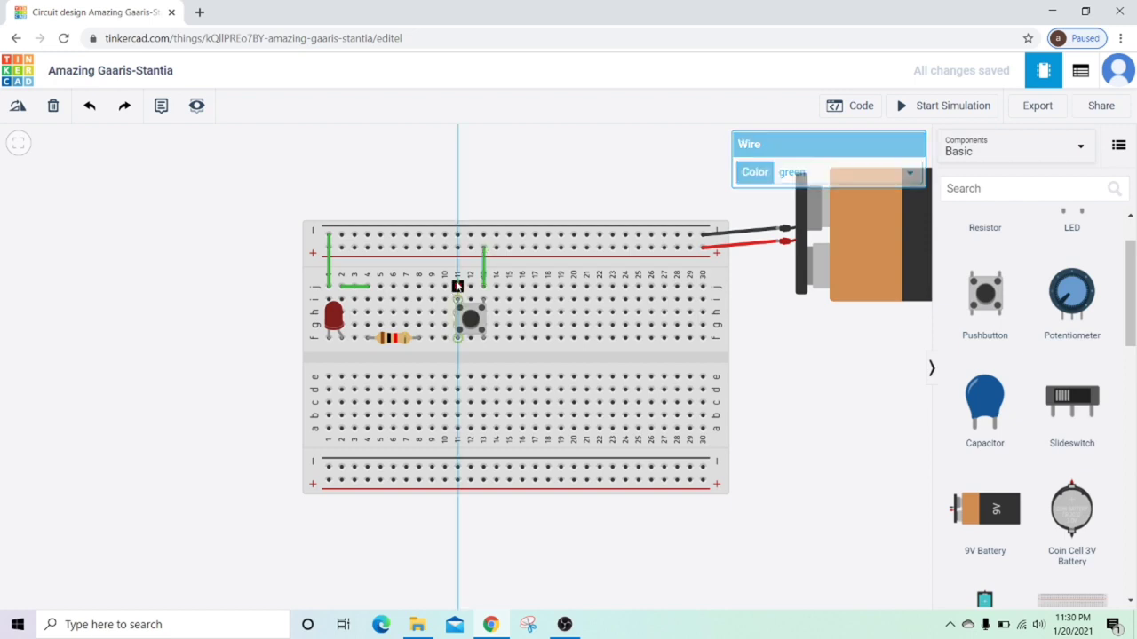
pyautogui.click(420, 287)
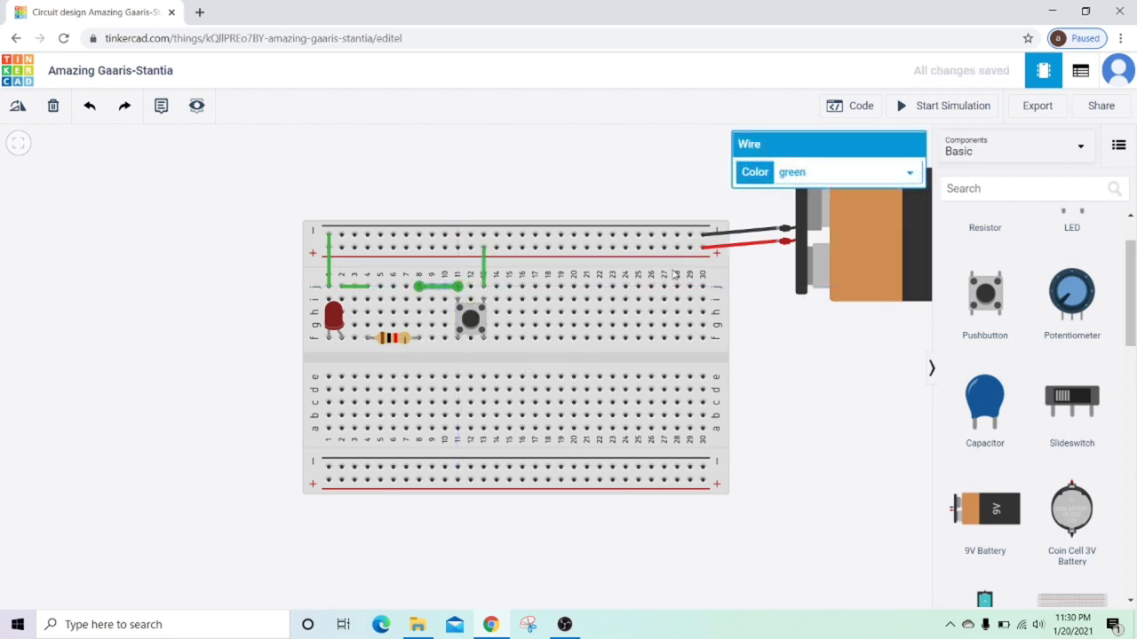
# Colour the column 13 positive-rail wire and the row j wire between columns 8 and 11 red.
pyautogui.click(484, 265)
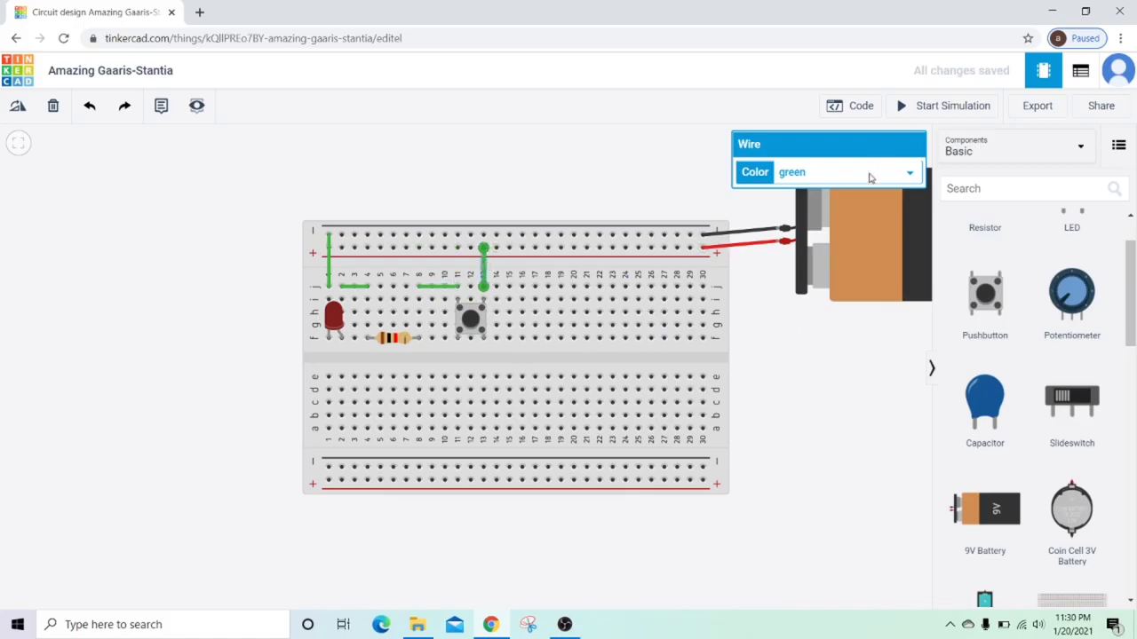
pyautogui.click(869, 175)
pyautogui.click(842, 204)
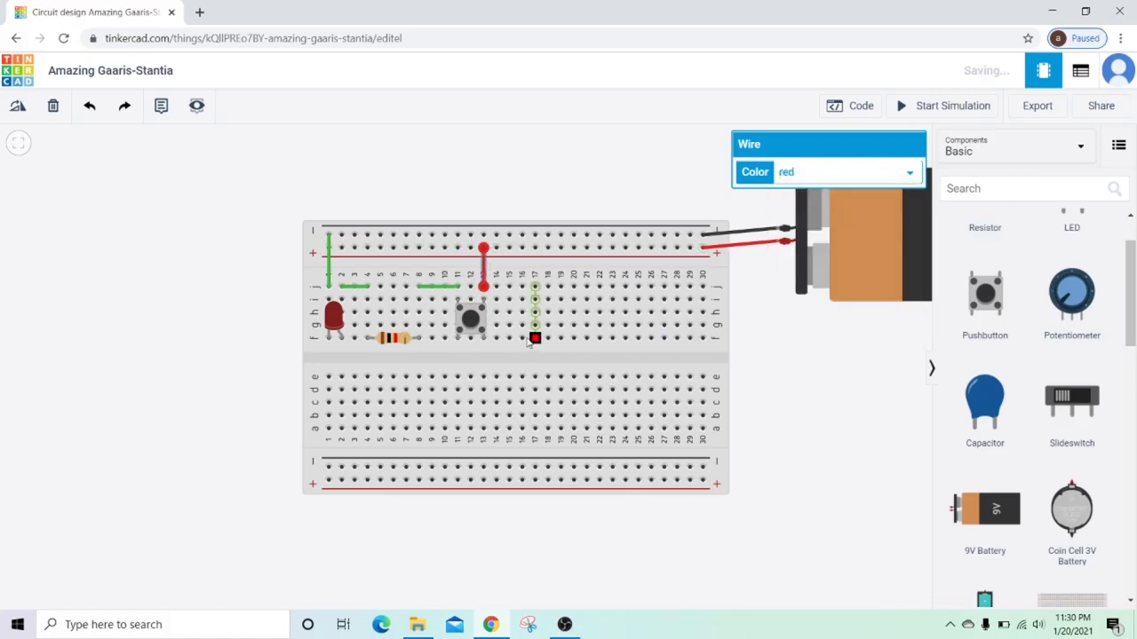
pyautogui.click(447, 288)
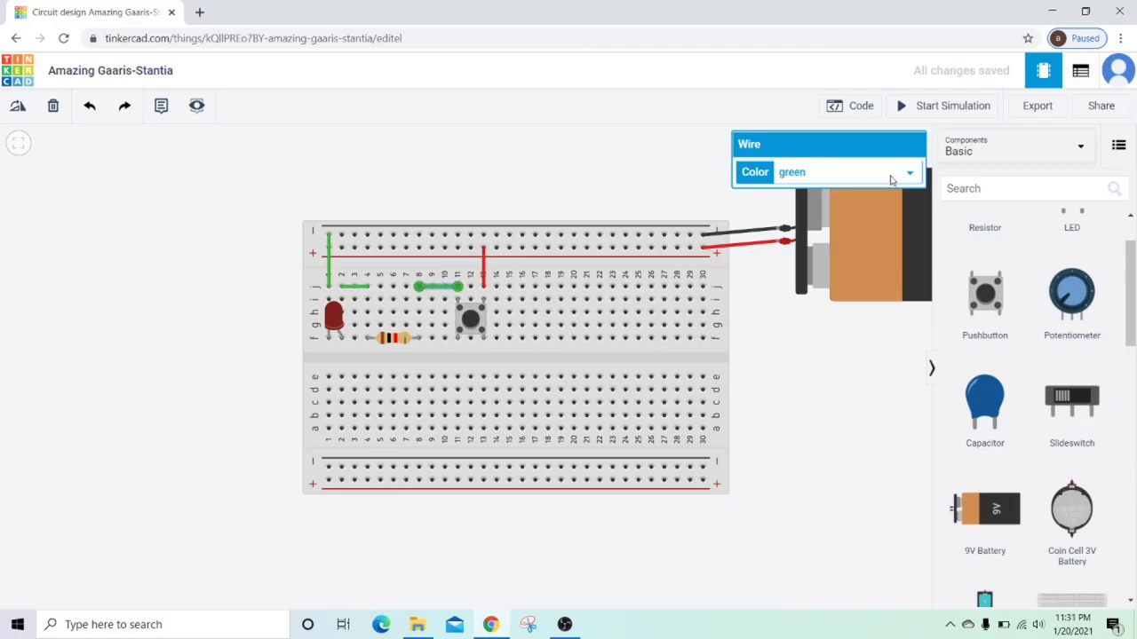
pyautogui.click(892, 174)
pyautogui.click(826, 201)
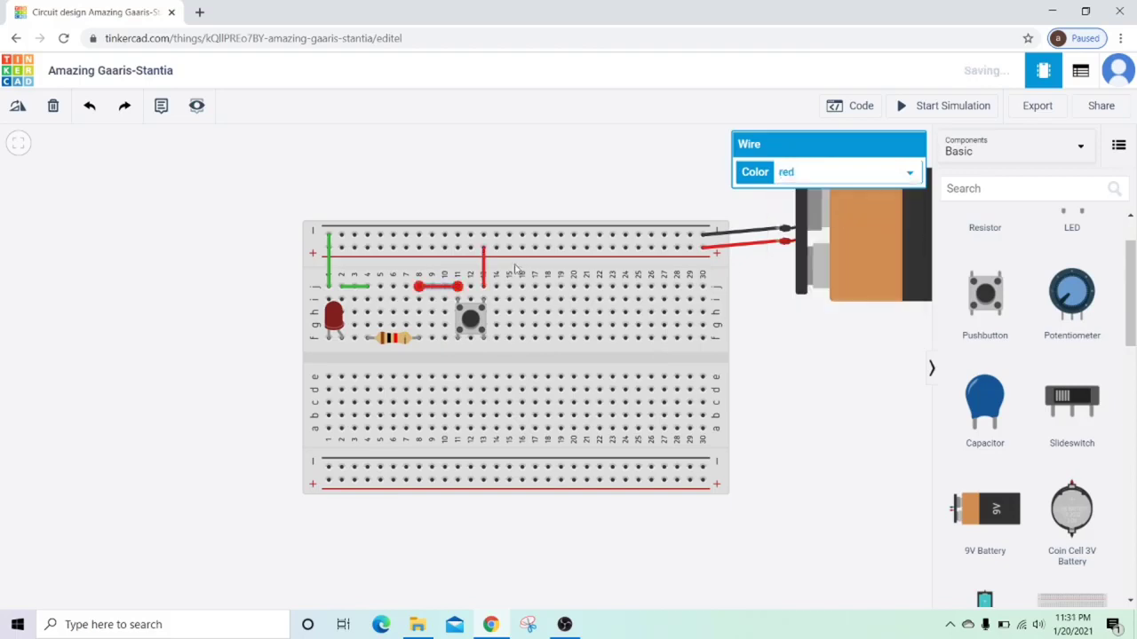
# Colour the row j wire between columns 2 and 4 red, and the column 1 wire to the negative rail black.
pyautogui.click(364, 287)
pyautogui.click(862, 177)
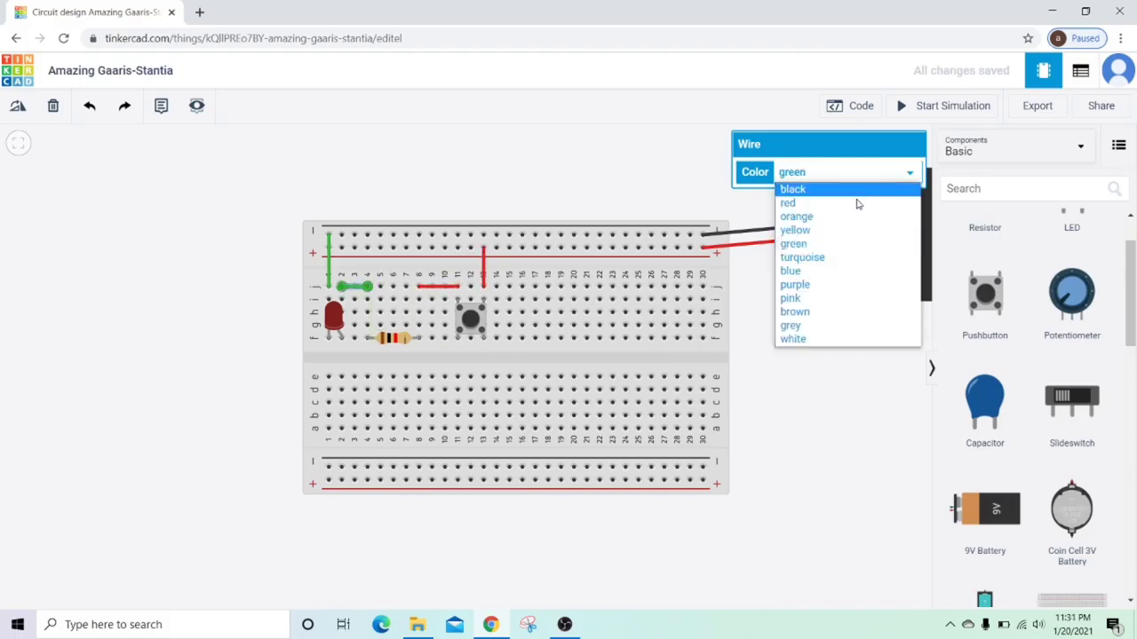
pyautogui.click(849, 204)
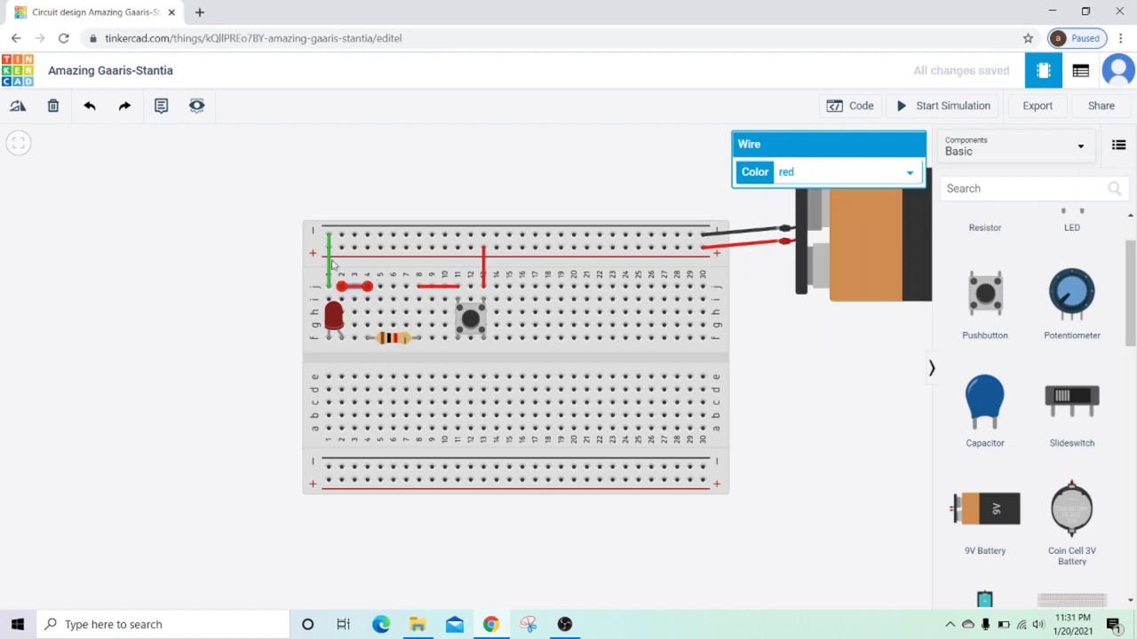
pyautogui.click(329, 264)
pyautogui.click(883, 180)
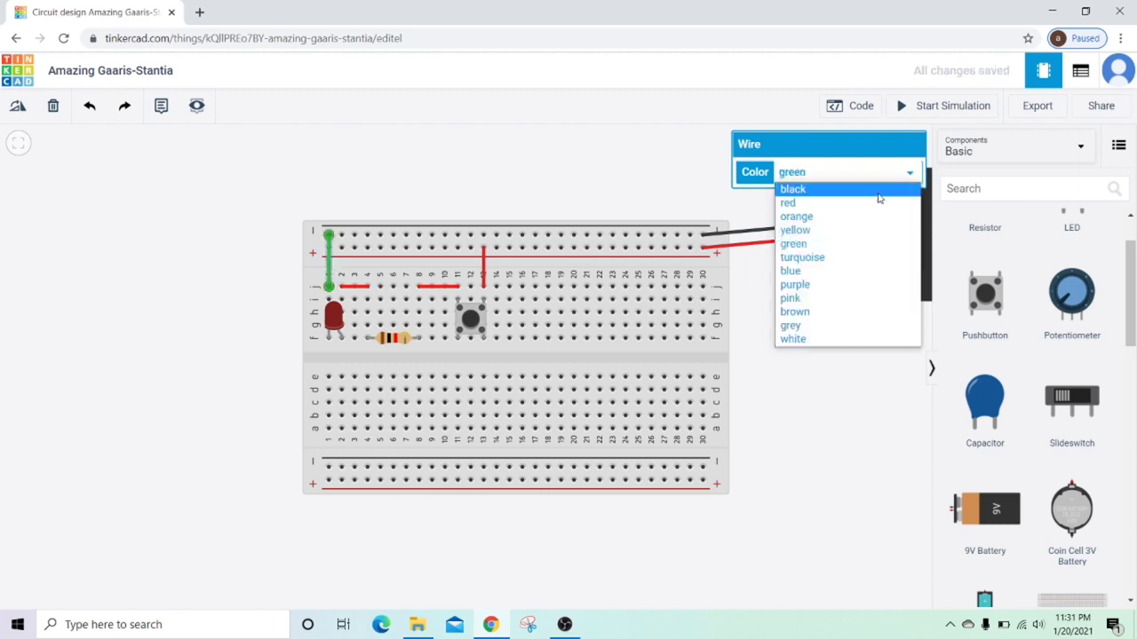
pyautogui.click(840, 189)
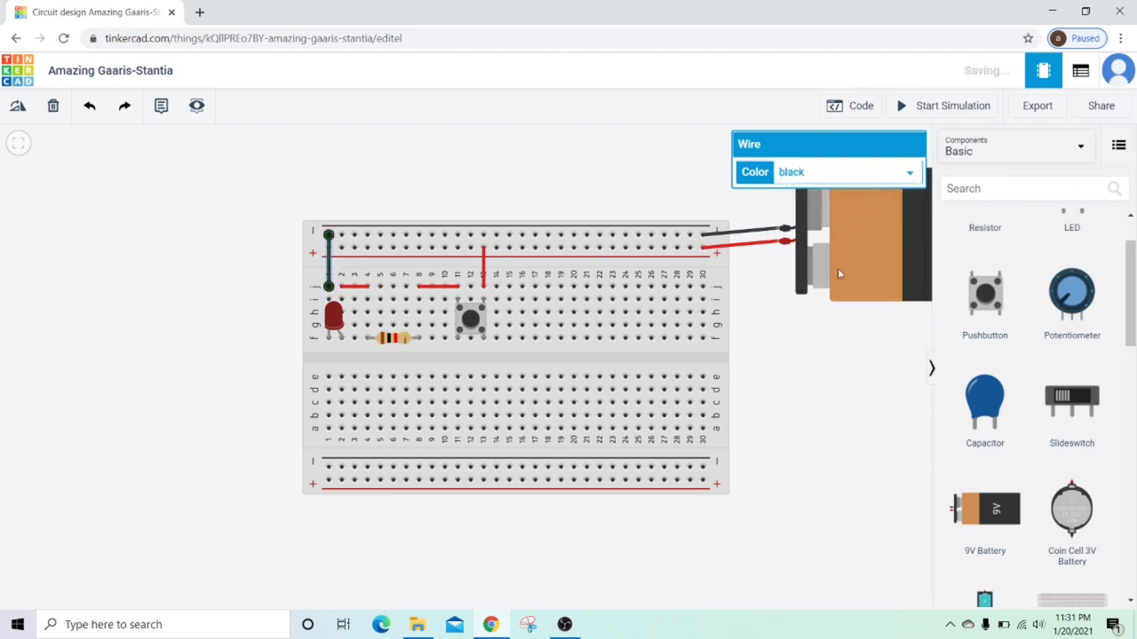
pyautogui.click(849, 328)
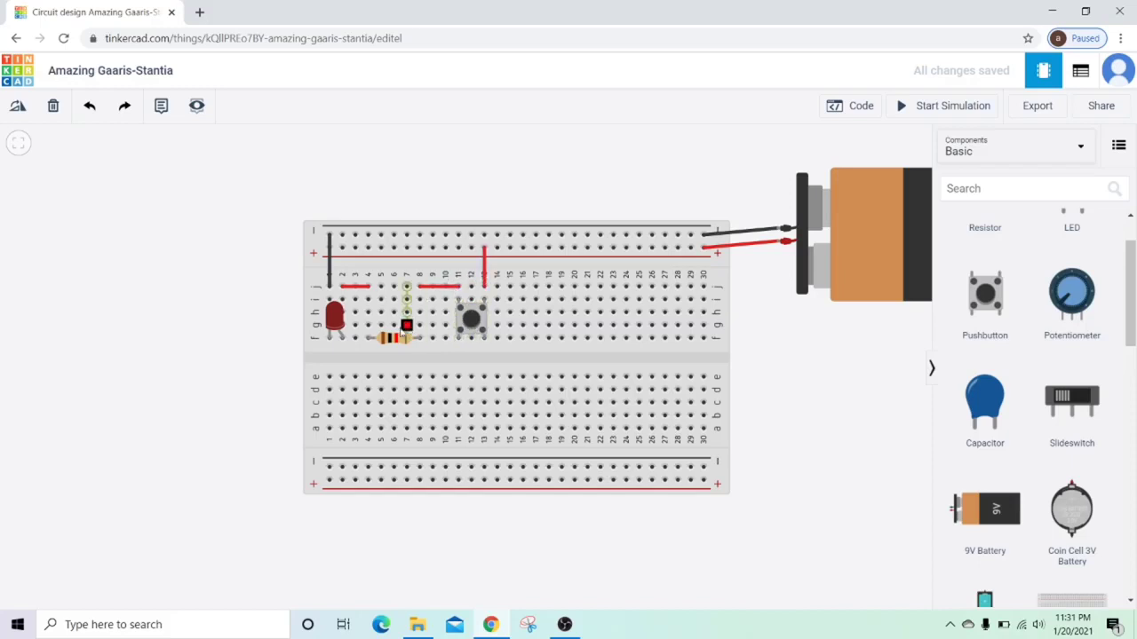
# Run the simulation, operate the pushbutton to test the LED circuit, and stop the simulation.
pyautogui.click(935, 106)
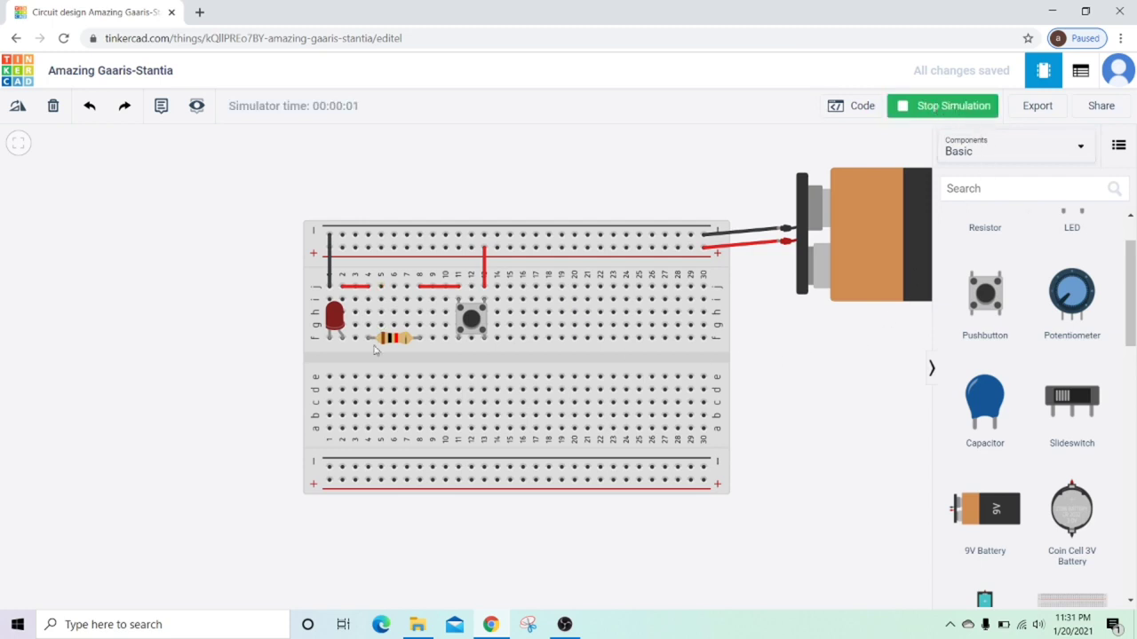
pyautogui.click(472, 320)
pyautogui.click(50, 108)
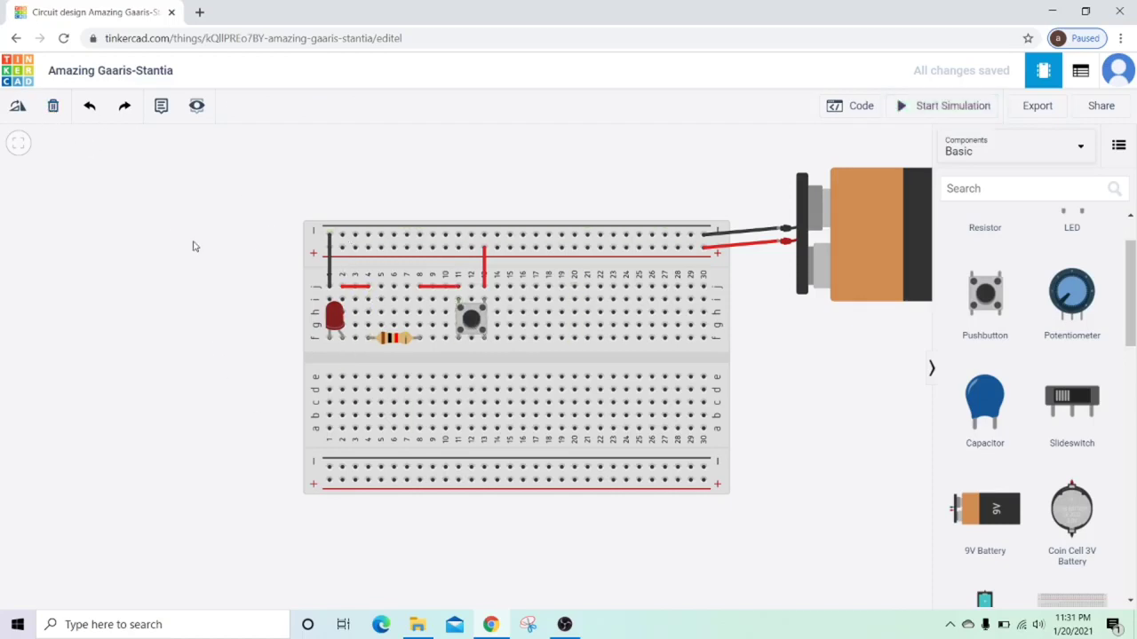
# Delete the LED, the black column 1 wire, the red row j wire between columns 2 and 4, and the resistor.
pyautogui.click(330, 317)
pyautogui.click(330, 326)
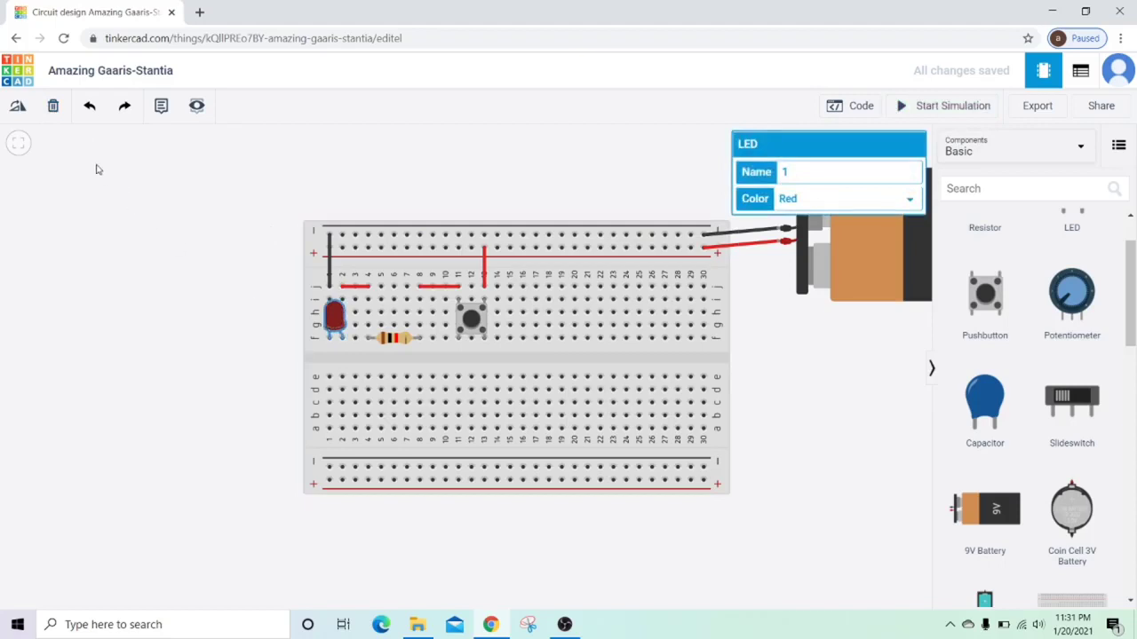
pyautogui.click(52, 106)
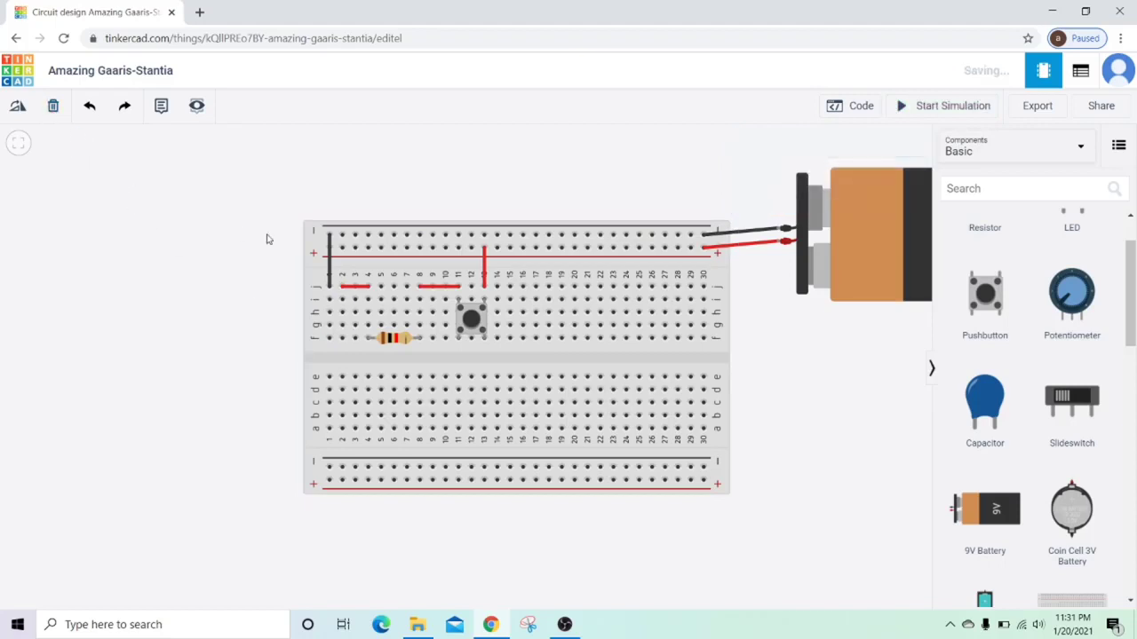
pyautogui.click(325, 266)
pyautogui.click(53, 108)
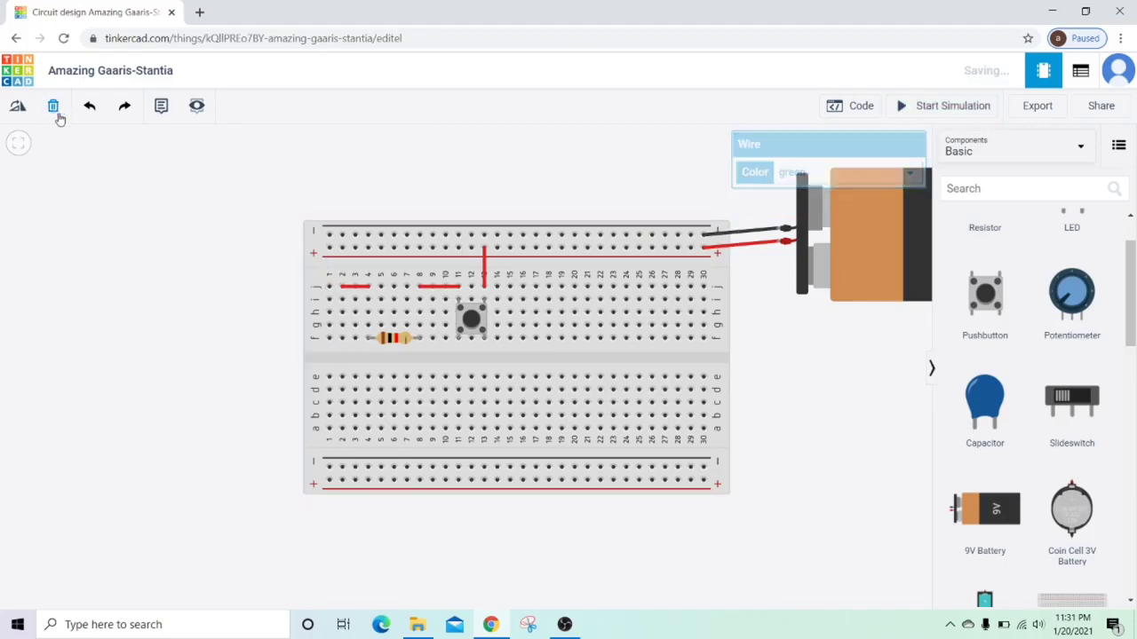
pyautogui.click(355, 286)
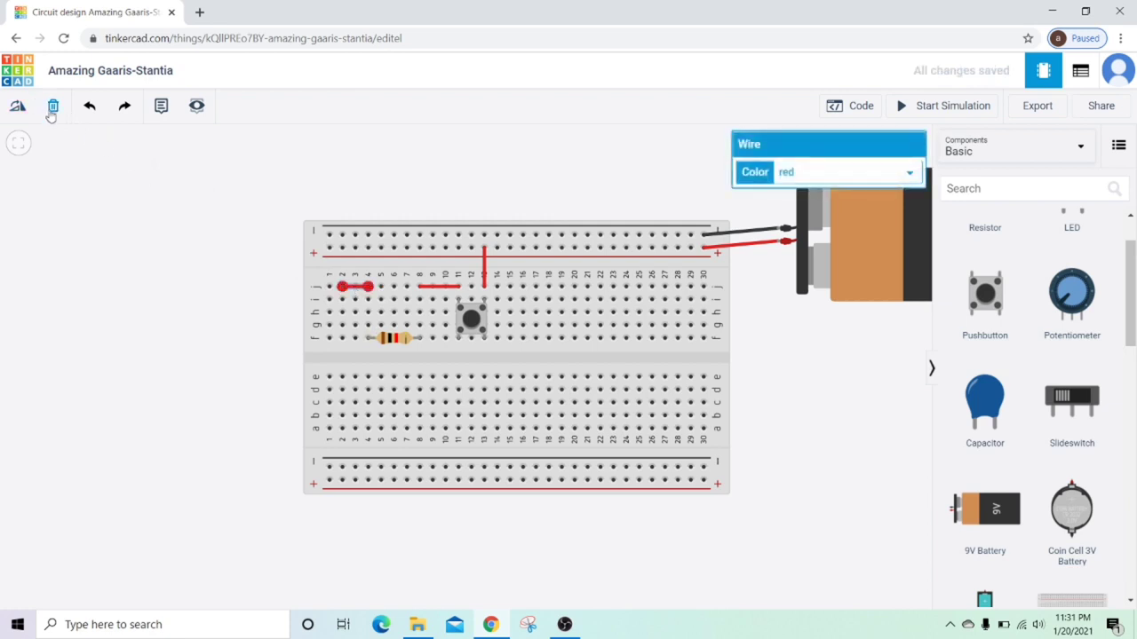
pyautogui.click(52, 109)
pyautogui.click(391, 340)
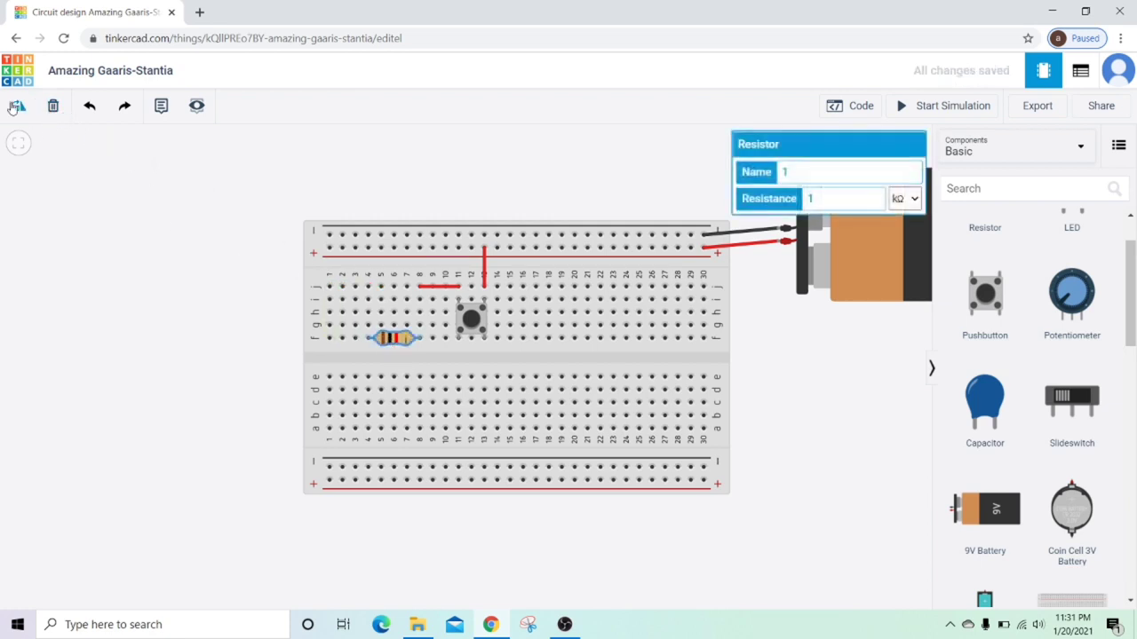
pyautogui.click(52, 107)
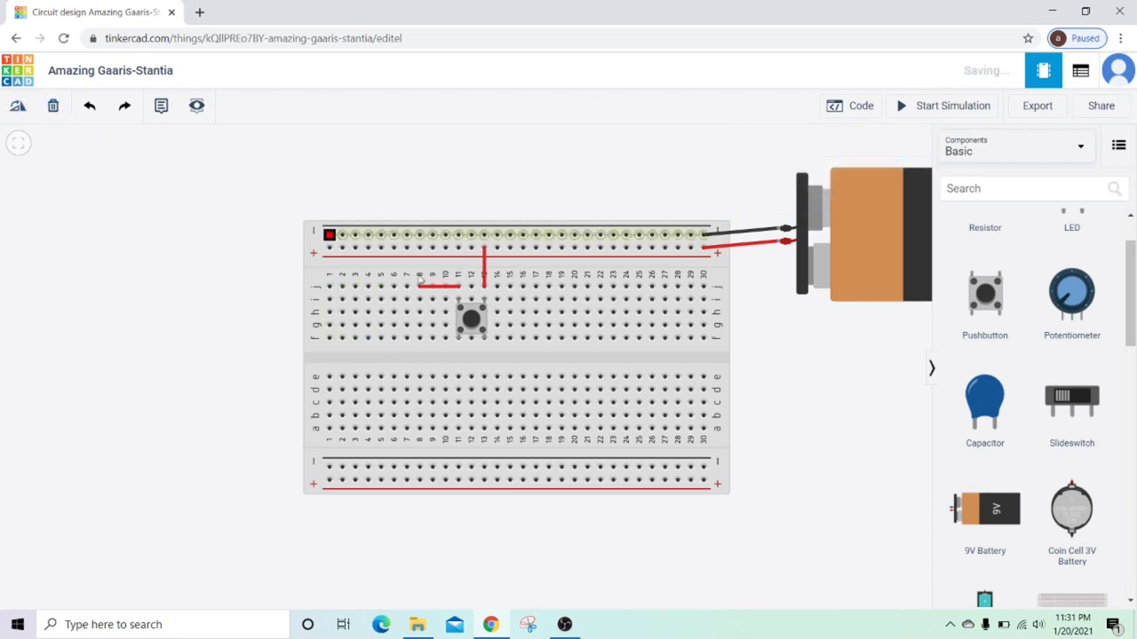
# Clear the rest of the circuit by deleting the pushbutton, the row j wire between columns 8 and 11, the small breadboard and the 9V battery.
pyautogui.click(470, 318)
pyautogui.click(52, 108)
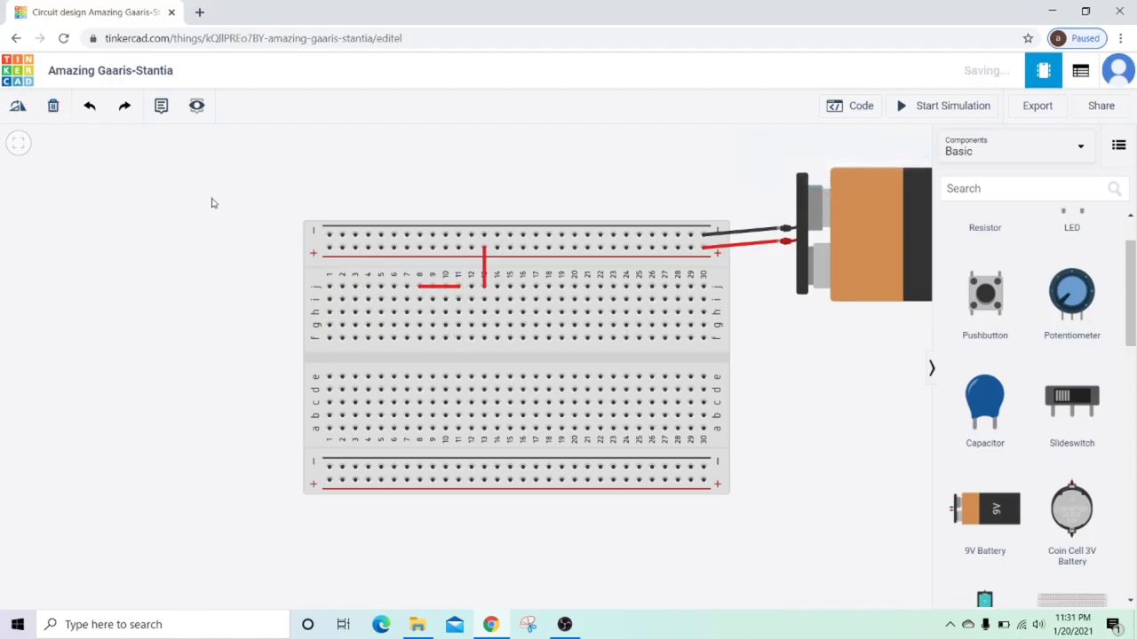
pyautogui.click(418, 285)
pyautogui.click(53, 107)
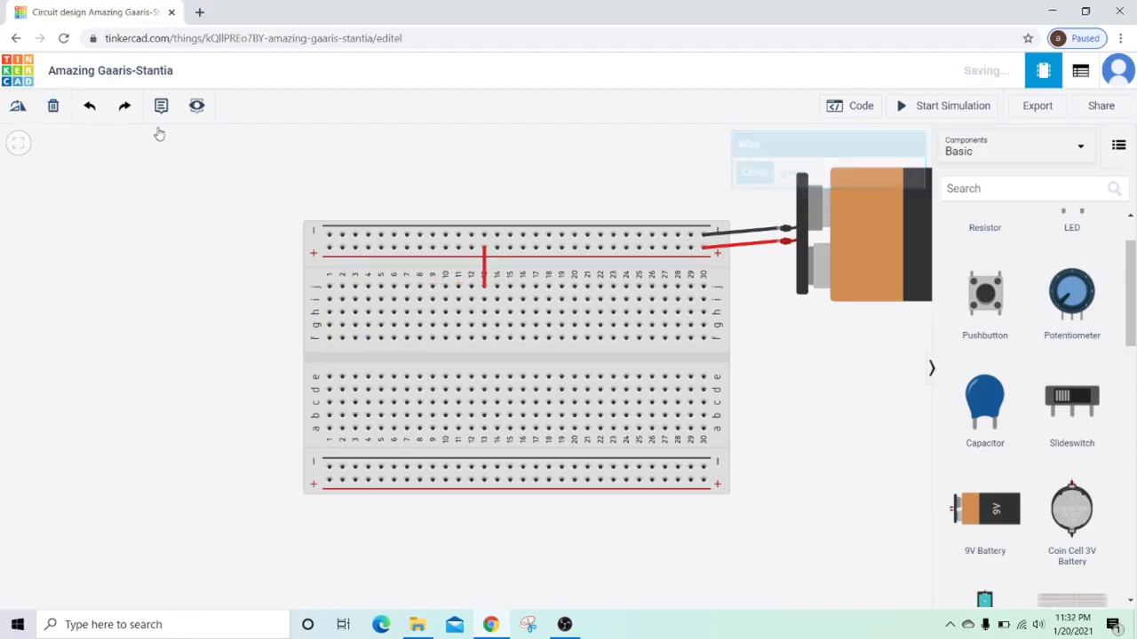
pyautogui.click(545, 246)
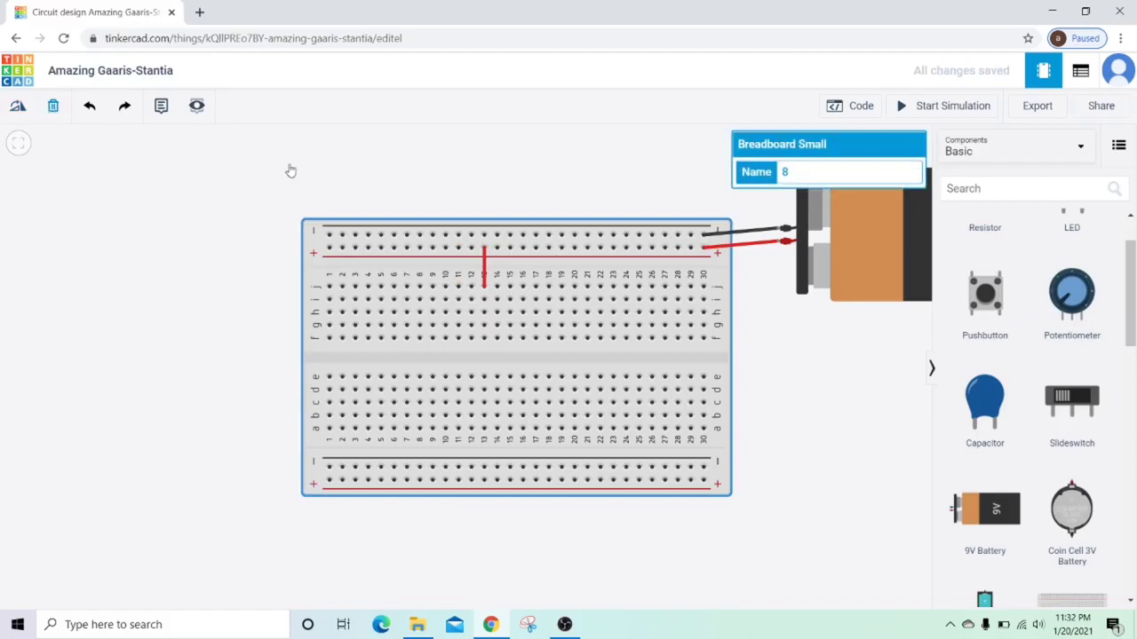
pyautogui.click(52, 108)
pyautogui.click(830, 272)
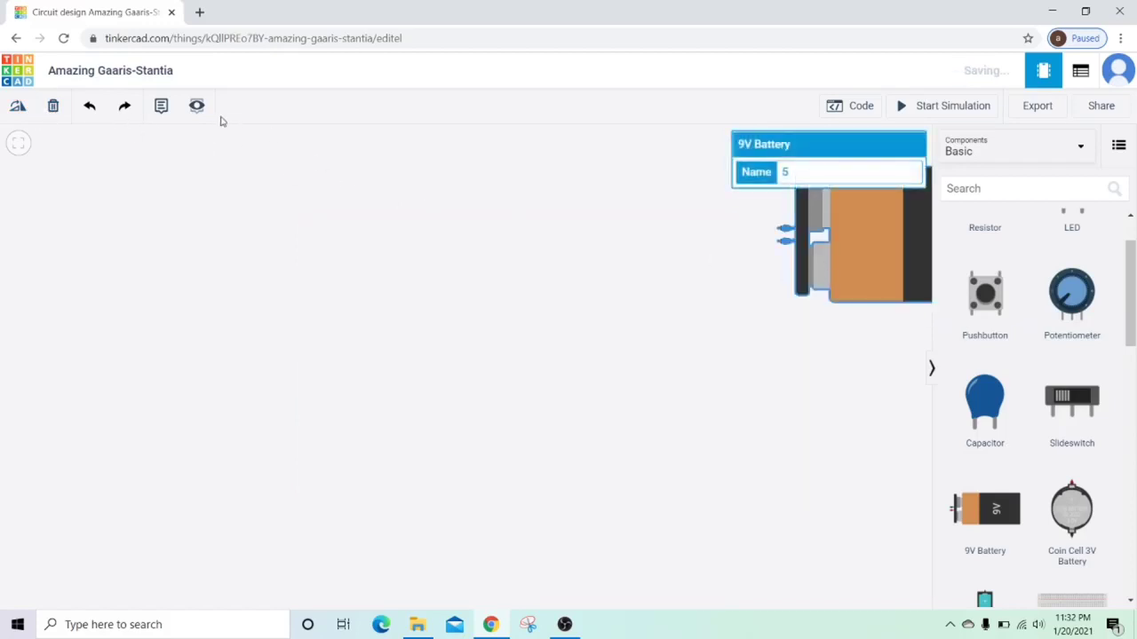
pyautogui.click(52, 108)
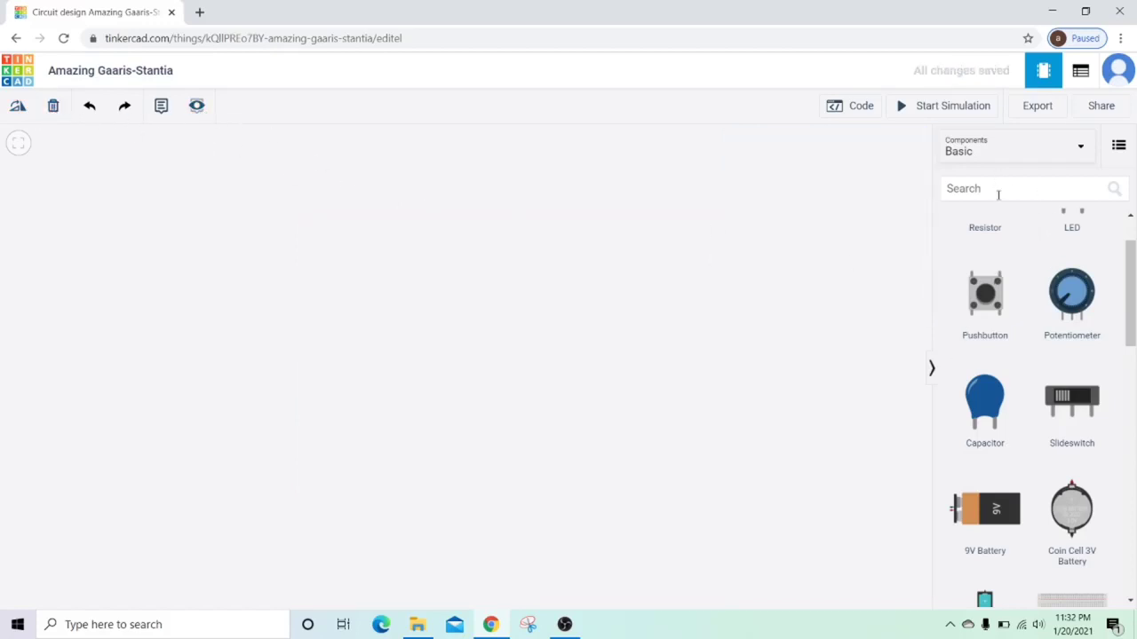
# Search the components for "breadboard", and place a full-size Breadboard in the workspace to examine before deleting it.
pyautogui.click(998, 194)
pyautogui.write('br')
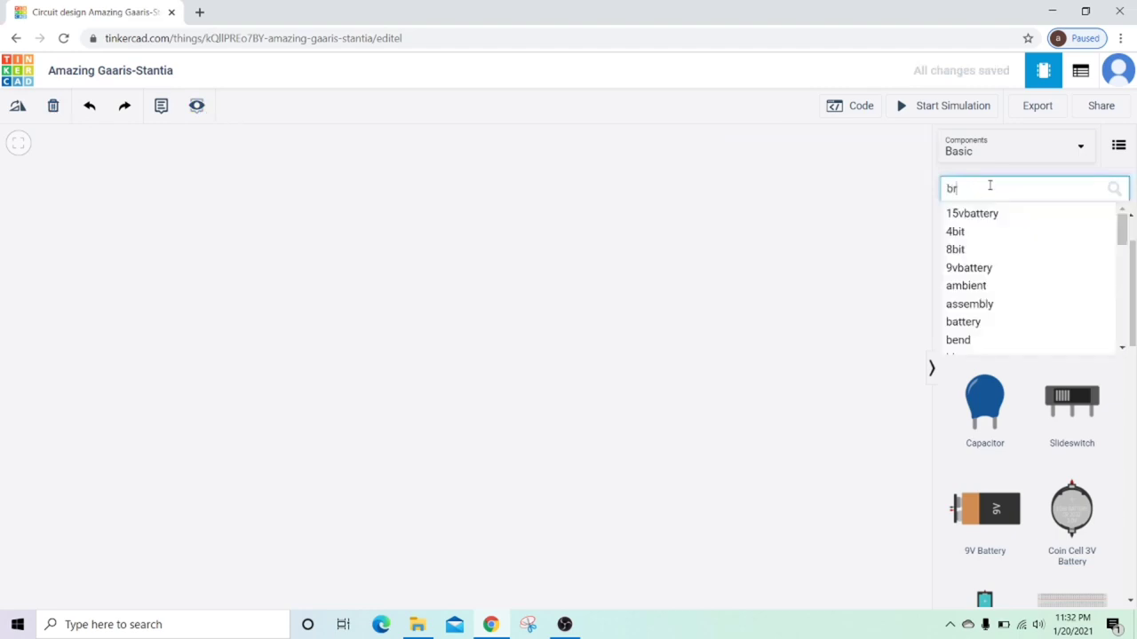
pyautogui.click(1001, 212)
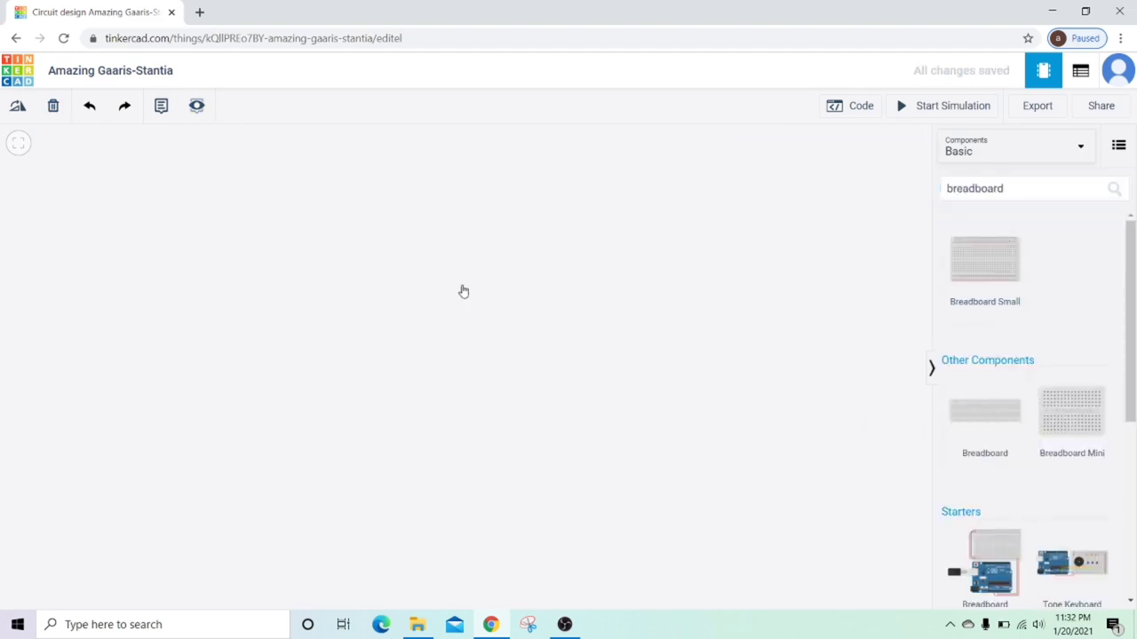
pyautogui.moveTo(982, 413); pyautogui.dragTo(475, 358)
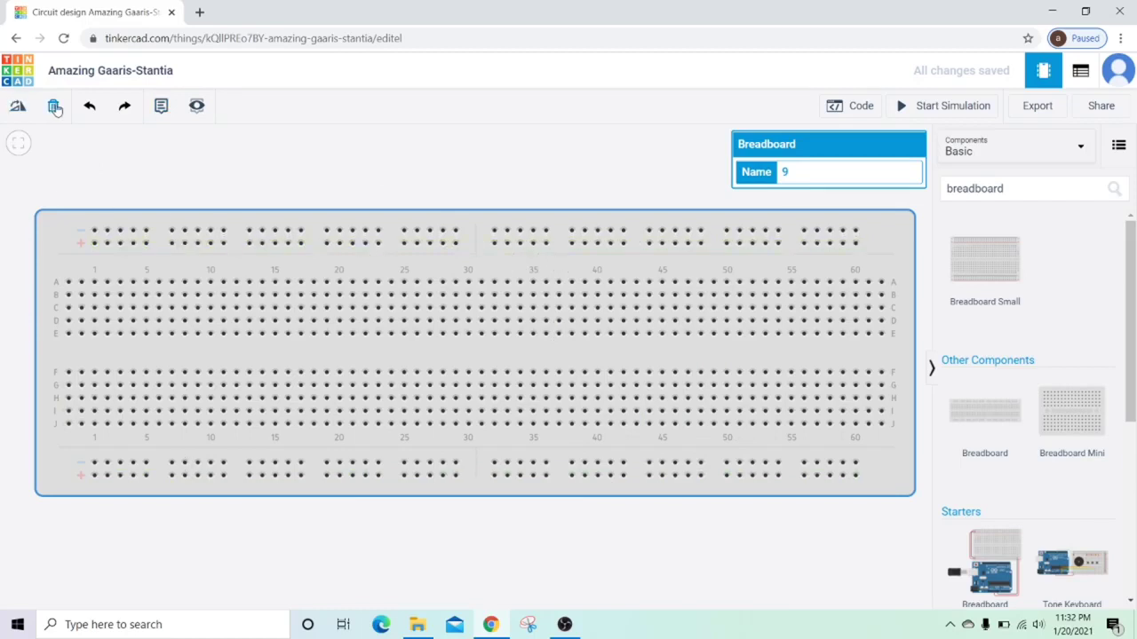
pyautogui.press('Delete')
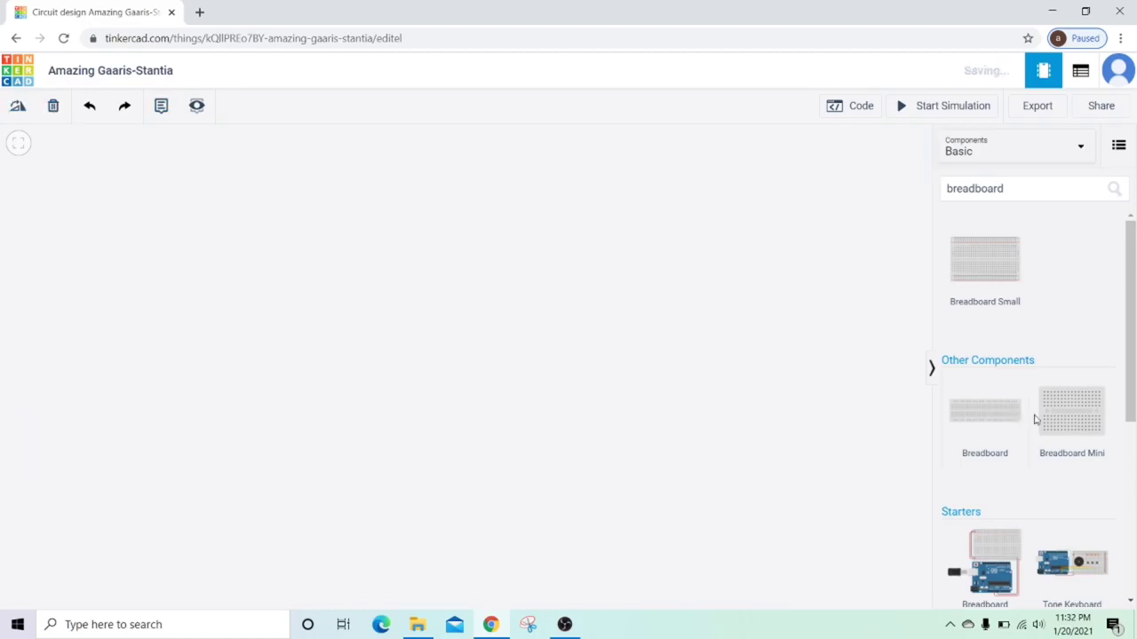
# Place a Breadboard Mini in the workspace, examine its hole layout, and delete it.
pyautogui.moveTo(1070, 422); pyautogui.dragTo(464, 399)
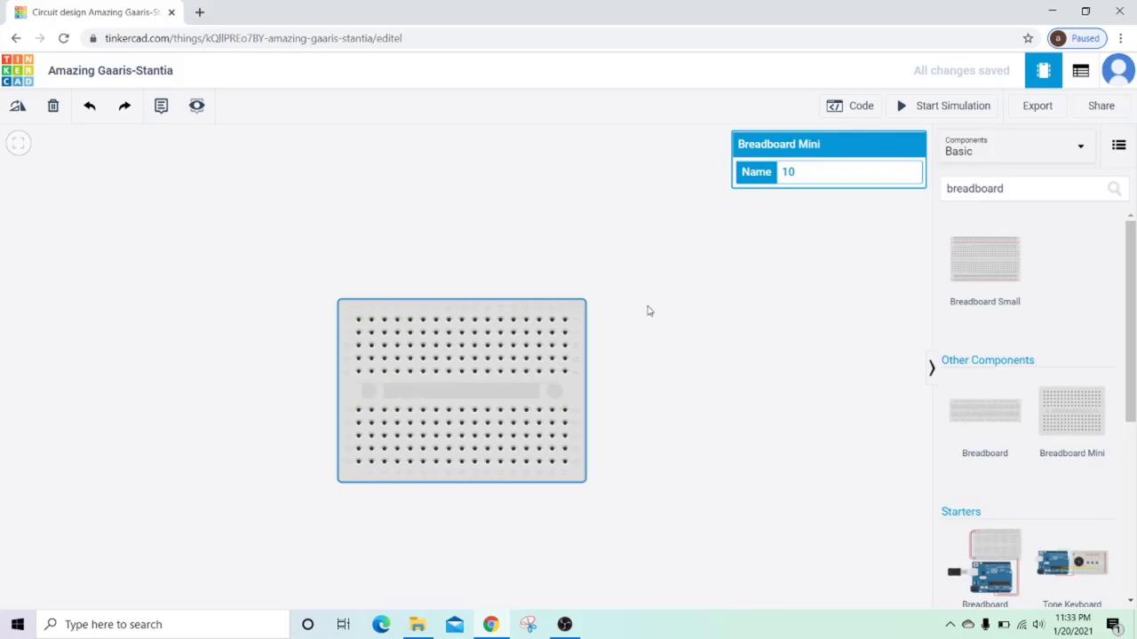
pyautogui.scroll(-1, 371, 327)
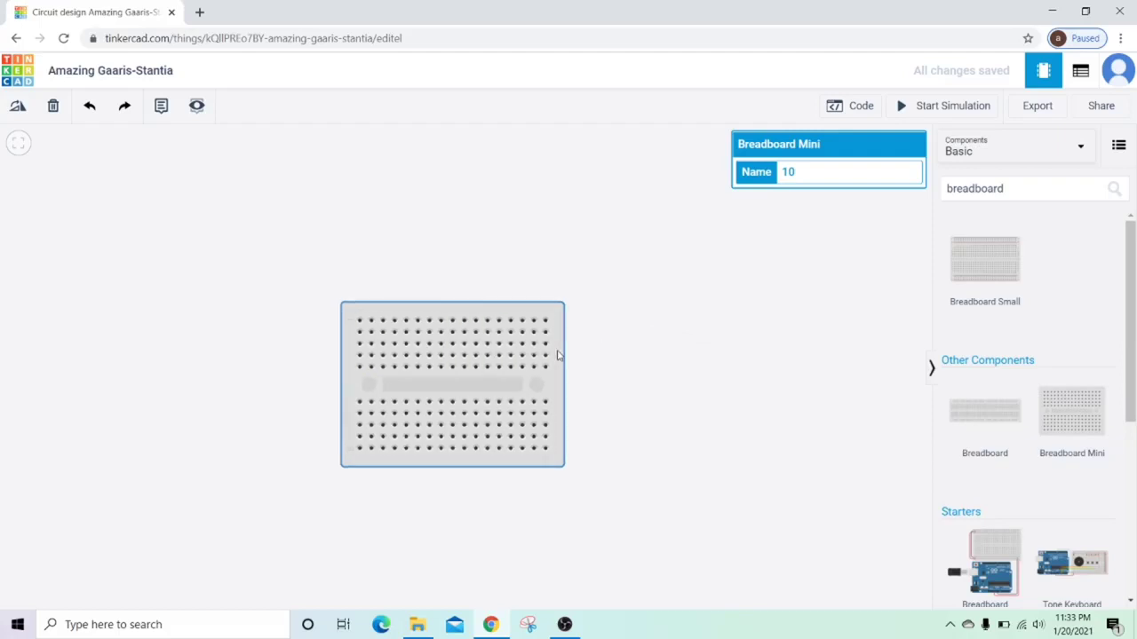
pyautogui.scroll(3, 558, 356)
pyautogui.scroll(-1, 543, 356)
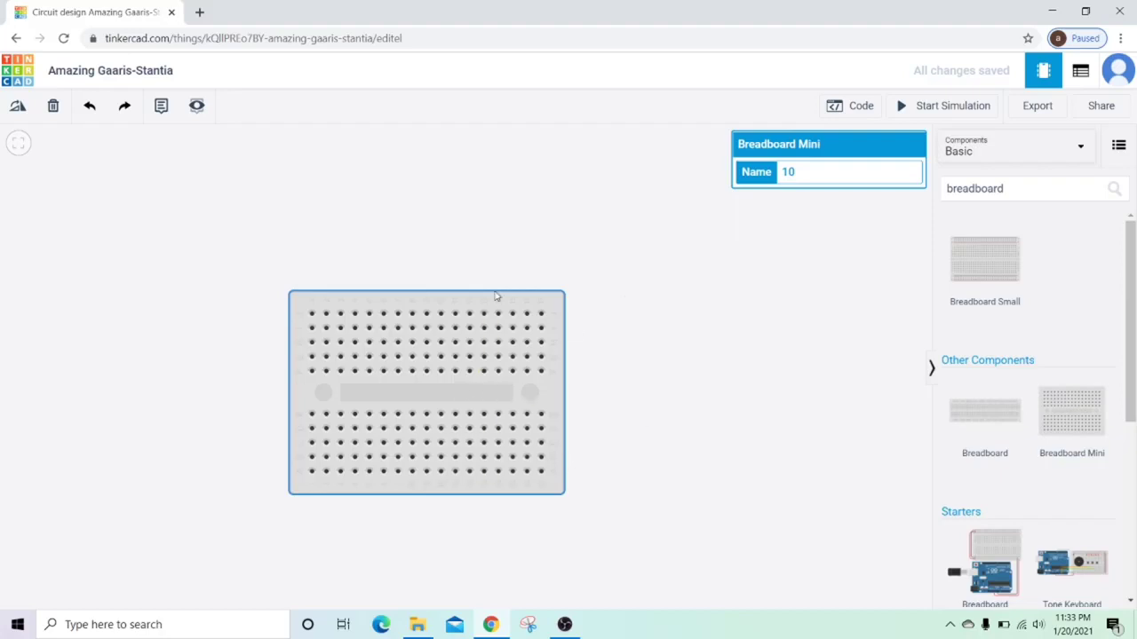
pyautogui.click(53, 108)
# Look through the breadboard components and starters, and place a full-size Breadboard in the empty workspace.
pyautogui.scroll(-3, 1061, 377)
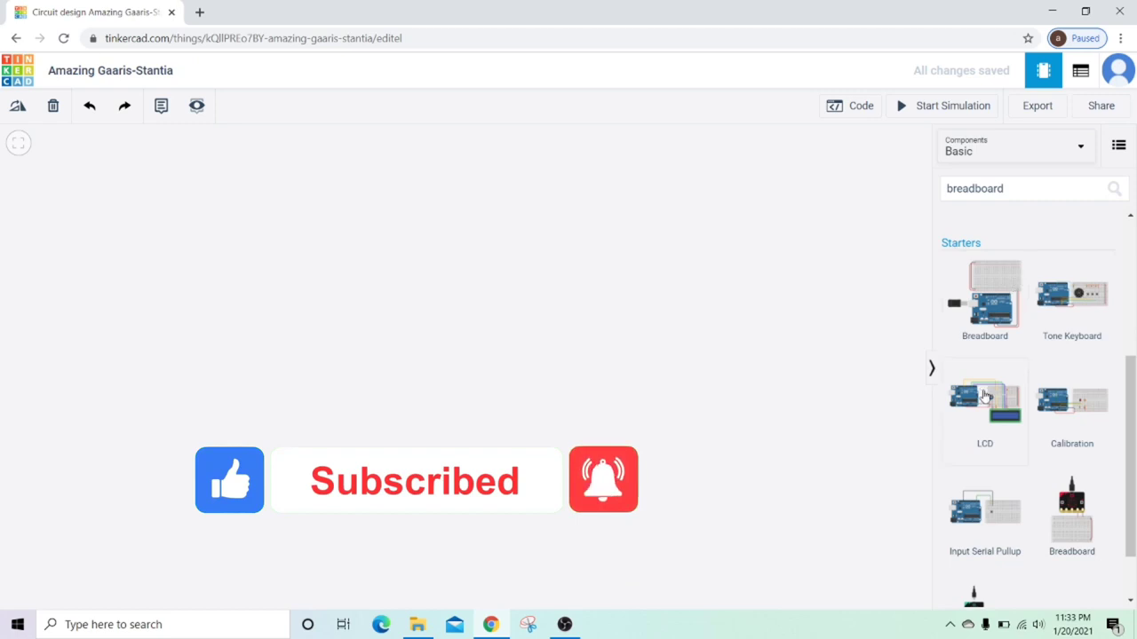
pyautogui.scroll(-1, 1030, 548)
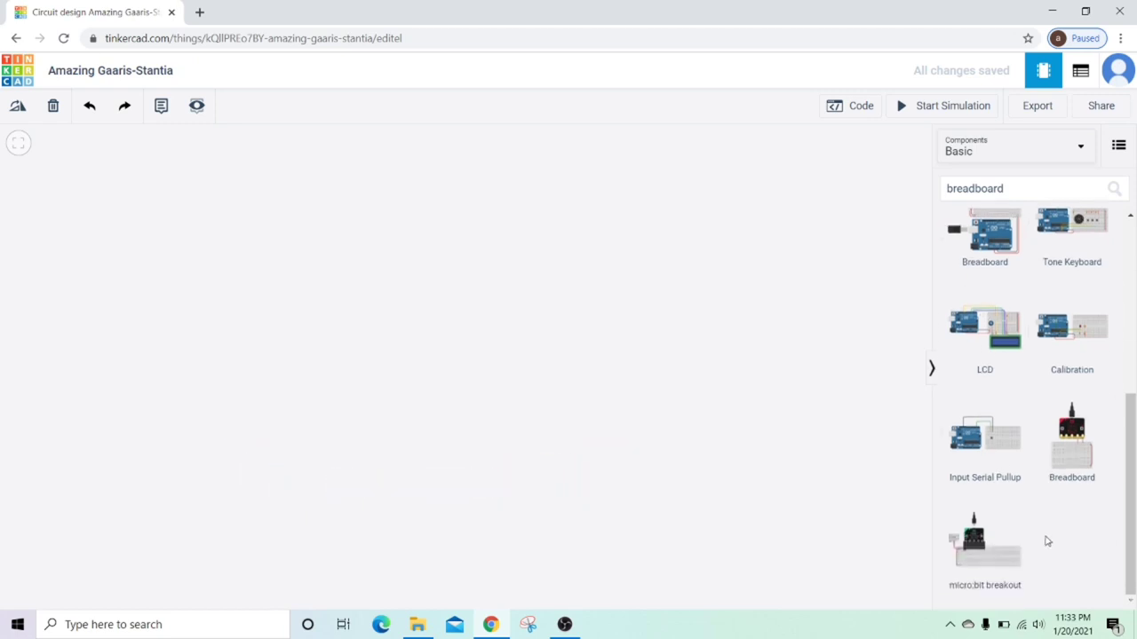
pyautogui.scroll(5, 1018, 459)
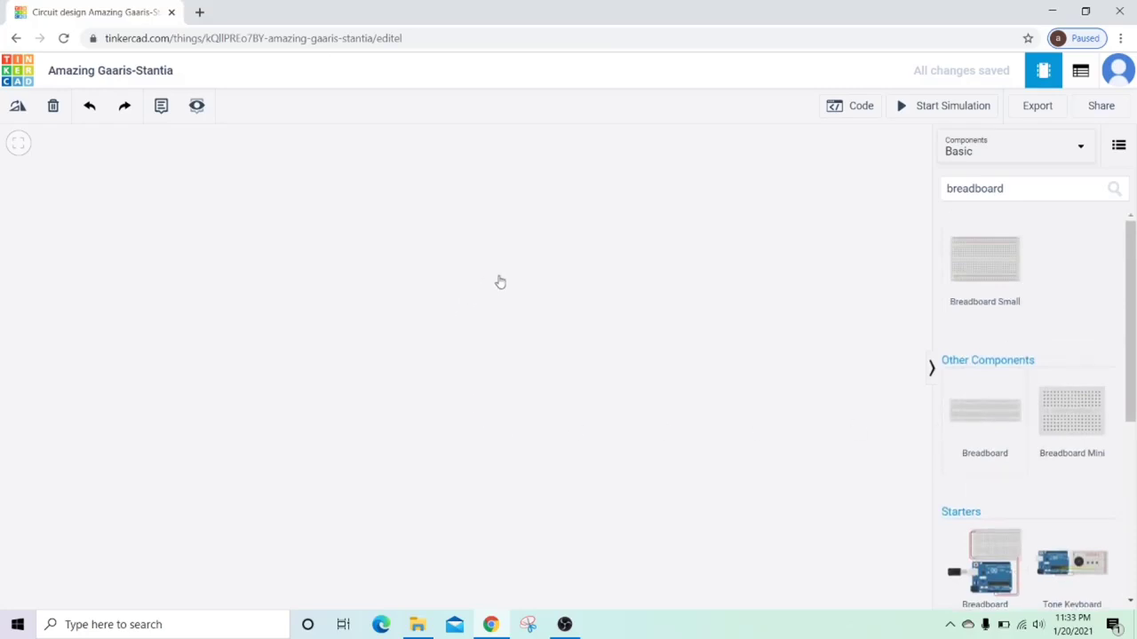
pyautogui.click(414, 332)
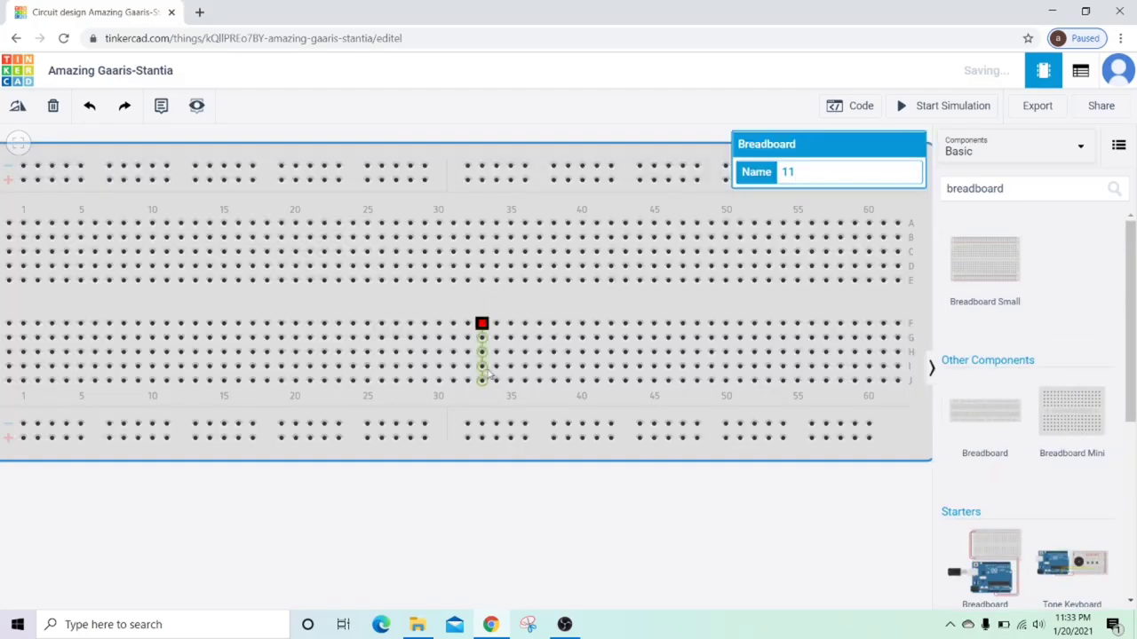